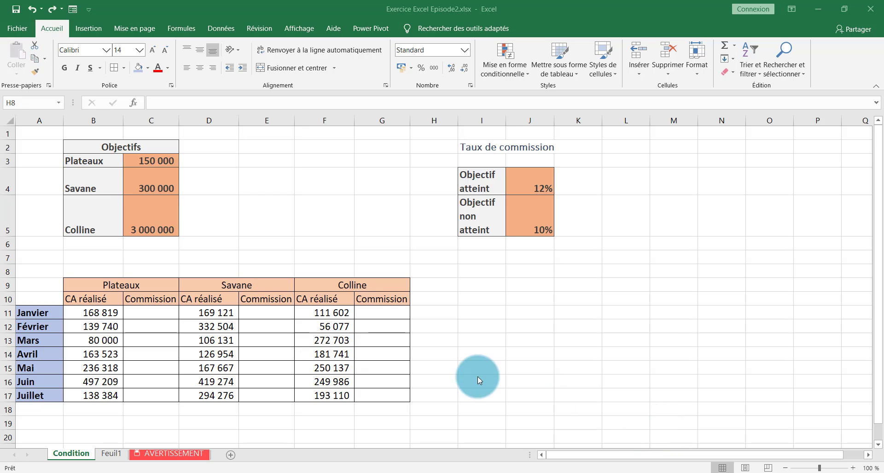
# - Review the Plateaux, Savane and Colline targets and the commission rates for targets reached and not reached
pyautogui.click(104, 161)
pyautogui.click(105, 161)
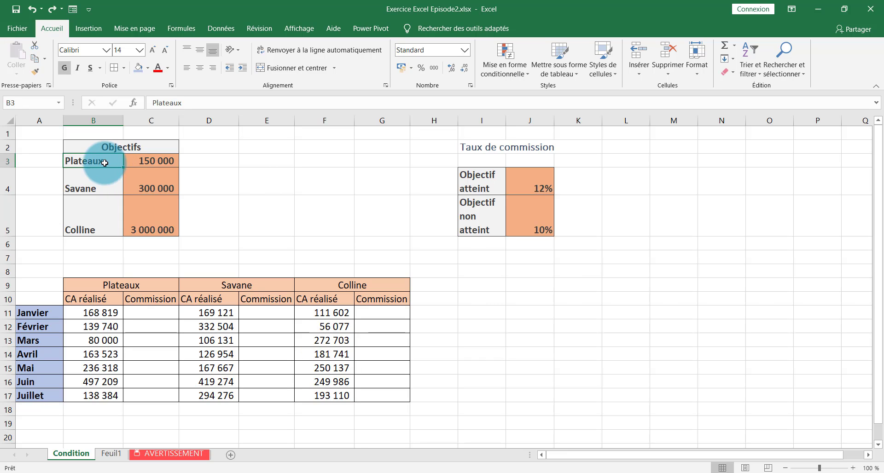
pyautogui.click(146, 164)
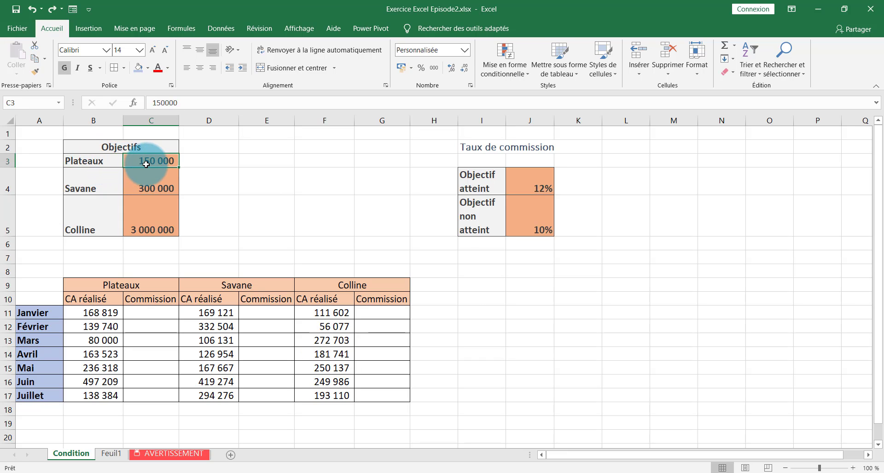
pyautogui.click(80, 184)
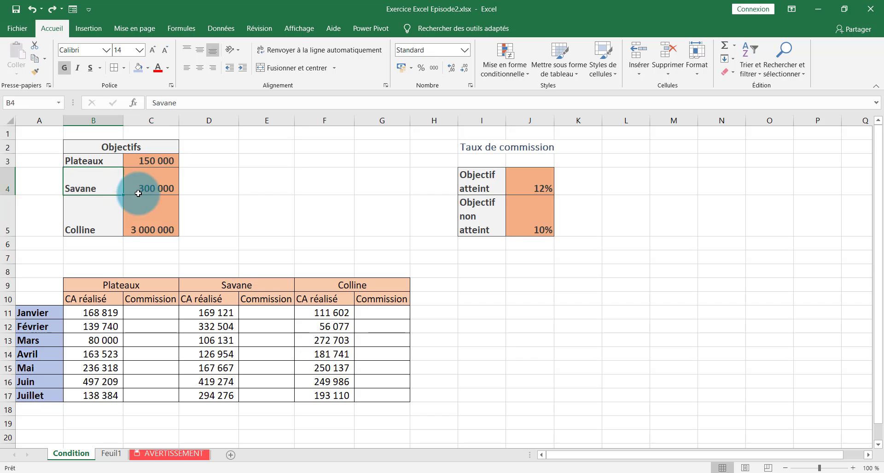
pyautogui.click(79, 228)
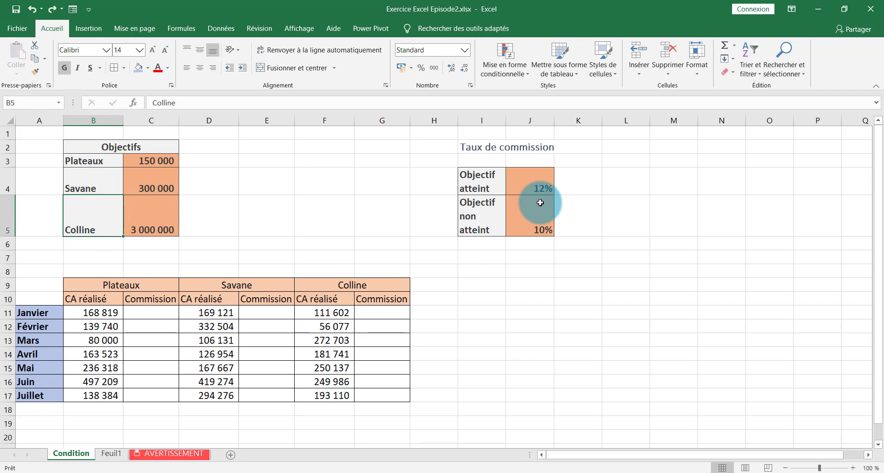
pyautogui.click(511, 176)
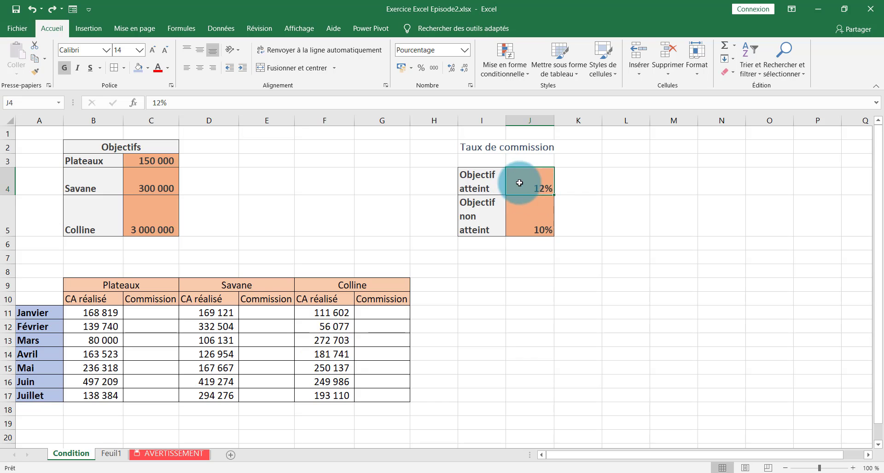
pyautogui.click(512, 215)
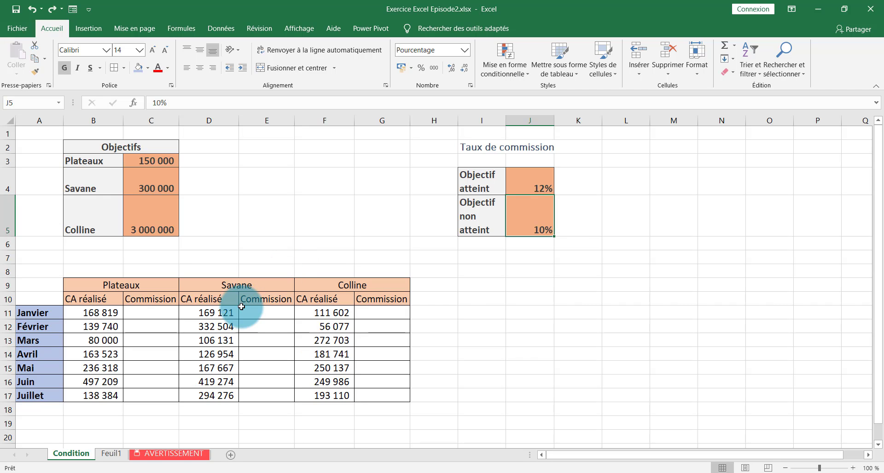
# - Open the Feuil1 sheet and review the comparison operators with their meanings
pyautogui.click(113, 456)
pyautogui.click(191, 195)
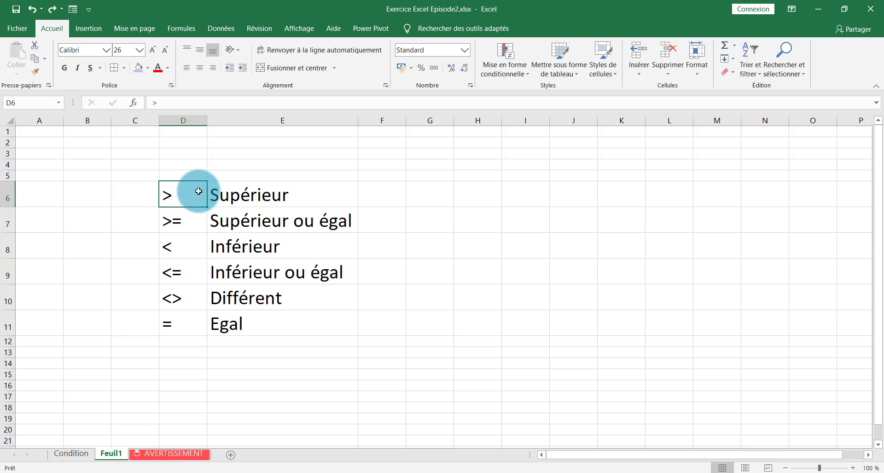
pyautogui.click(260, 193)
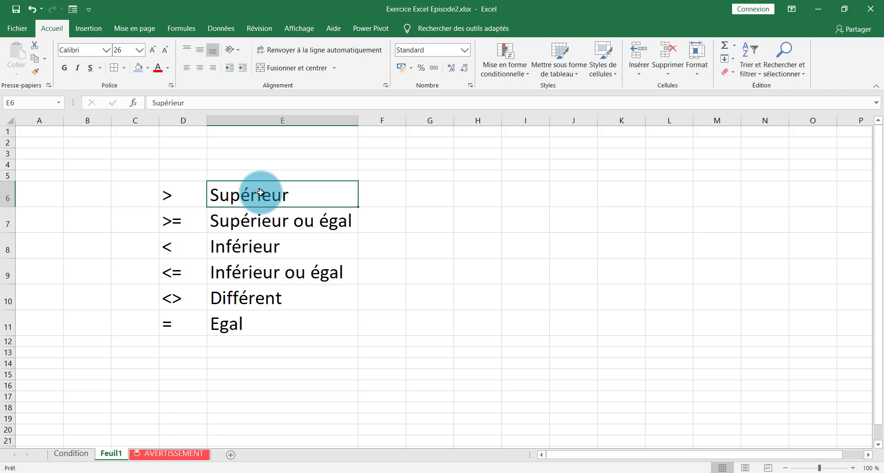
pyautogui.click(189, 193)
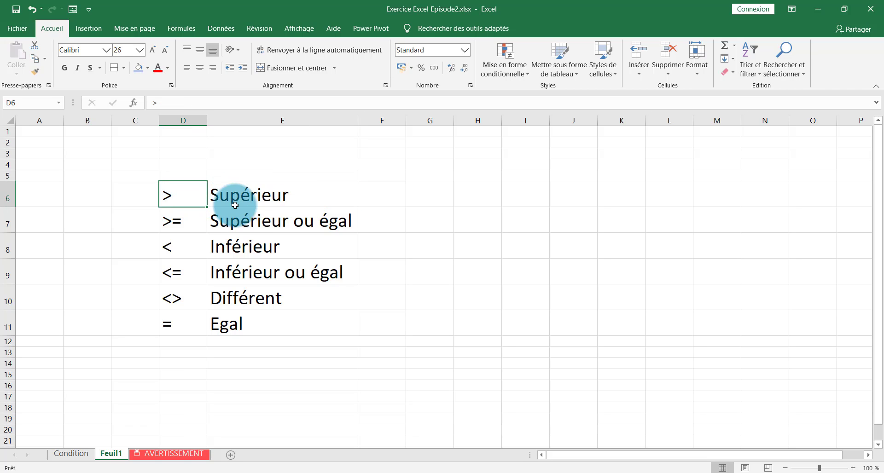
pyautogui.click(231, 222)
pyautogui.click(230, 241)
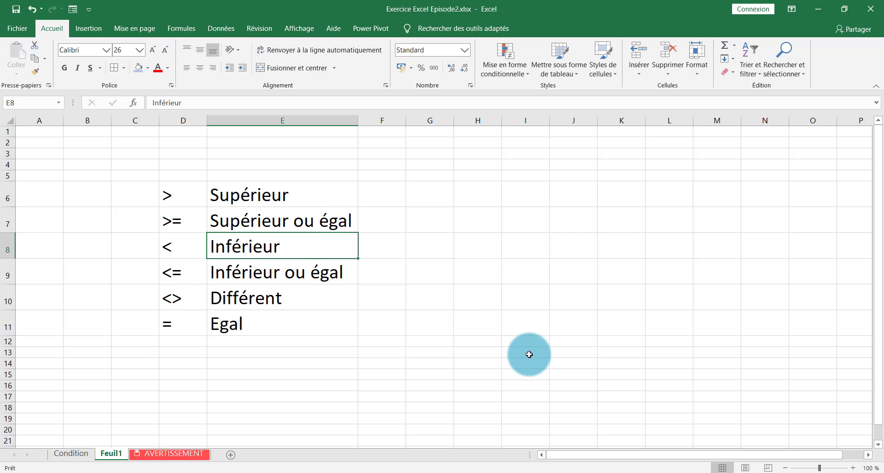
# - Enter the test value 10 in cell K13 of Feuil1
pyautogui.click(588, 354)
pyautogui.click(623, 354)
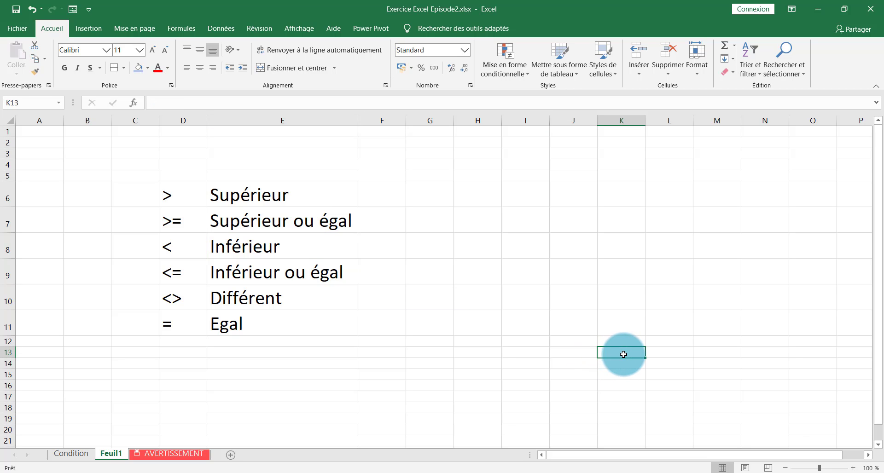
pyautogui.write('10')
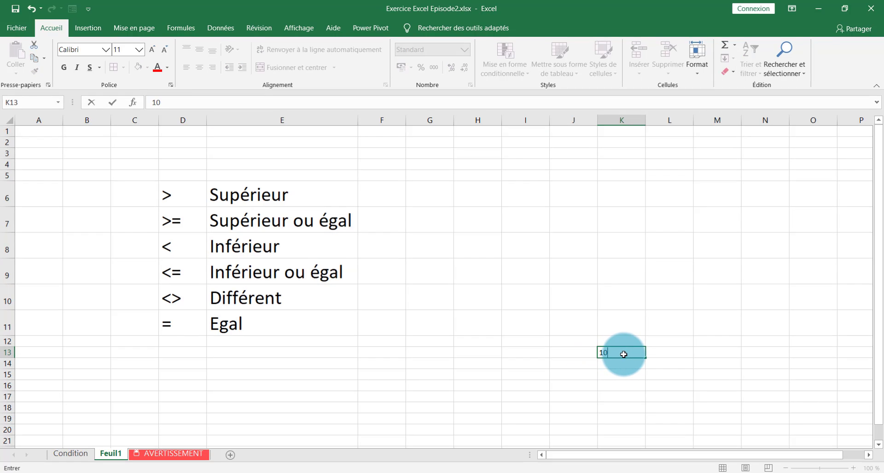
# - Enter the formula =SI(K13=10;"Super";"Null") in cell I14
pyautogui.click(531, 367)
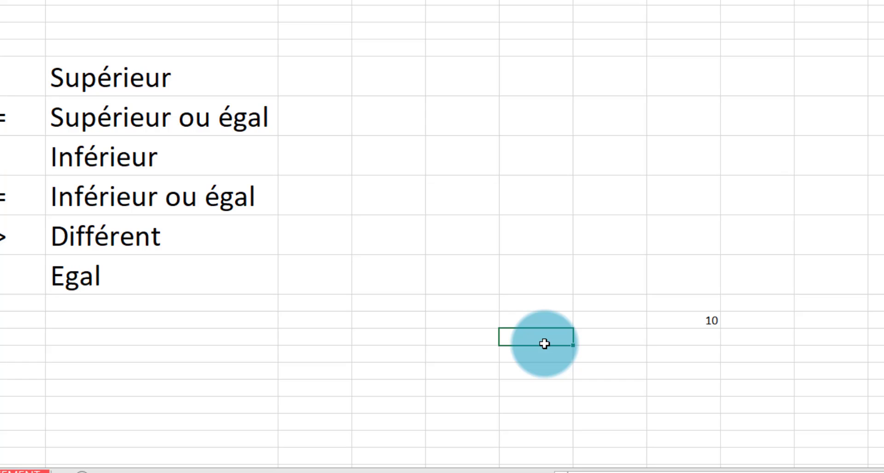
pyautogui.write('=Si')
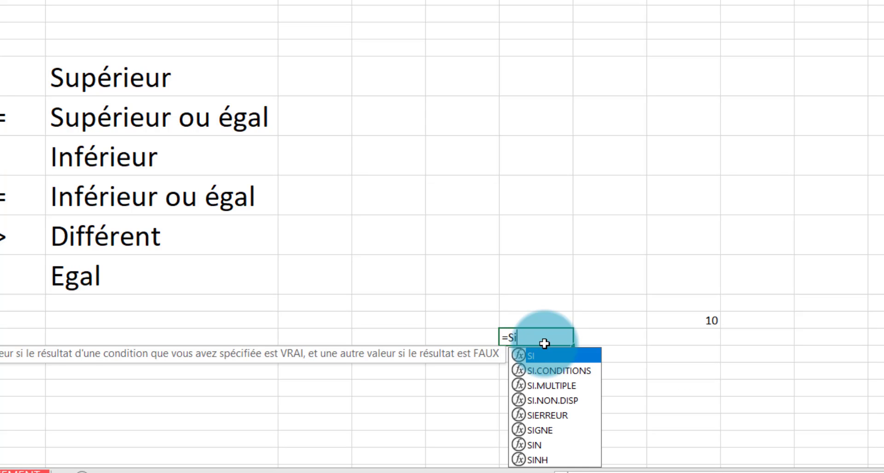
pyautogui.doubleClick(551, 355)
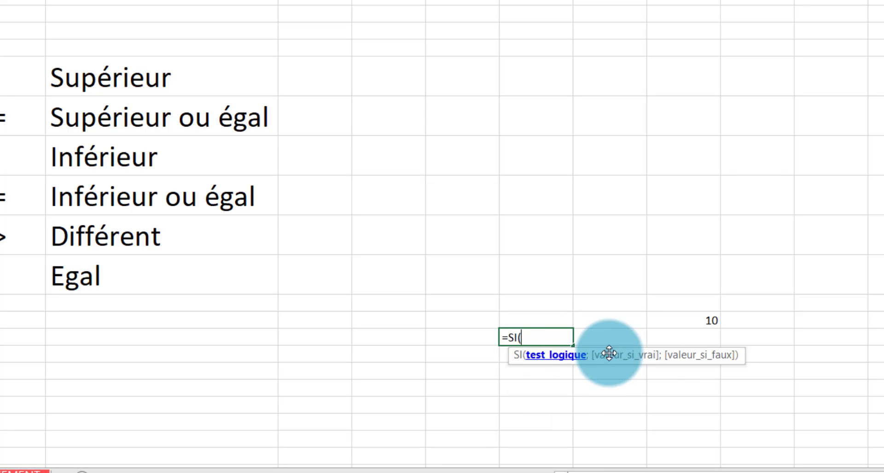
pyautogui.click(711, 322)
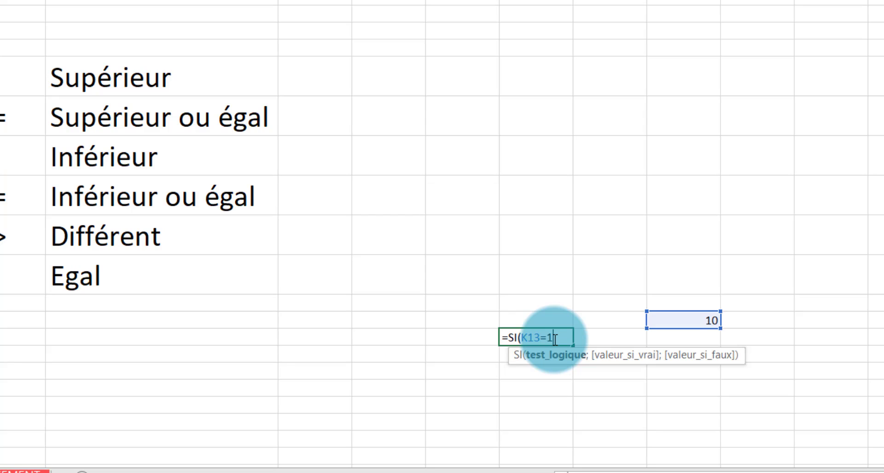
pyautogui.write('=10;"Super')
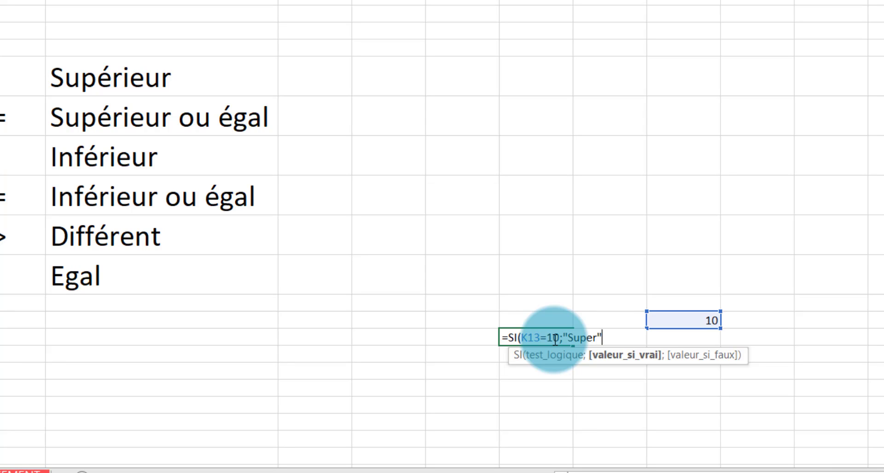
pyautogui.write(';"Null')
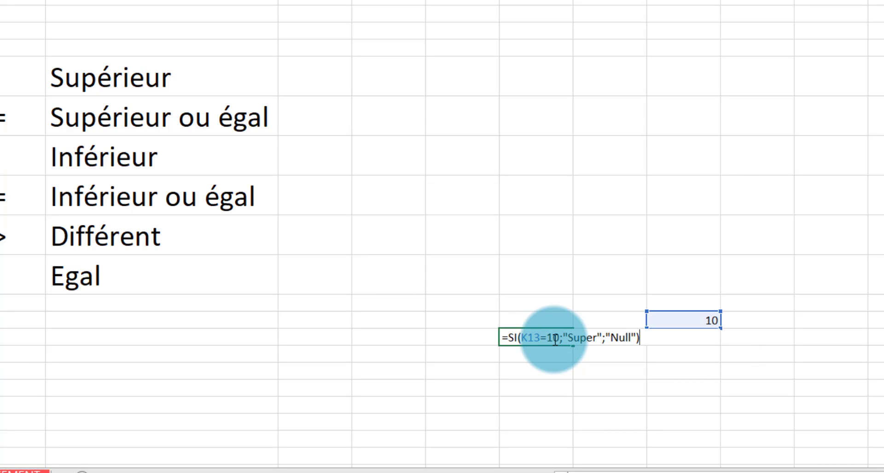
pyautogui.press('Return')
# - Examine the function arguments of the SI formula in I14, then close them without changes
pyautogui.click(537, 339)
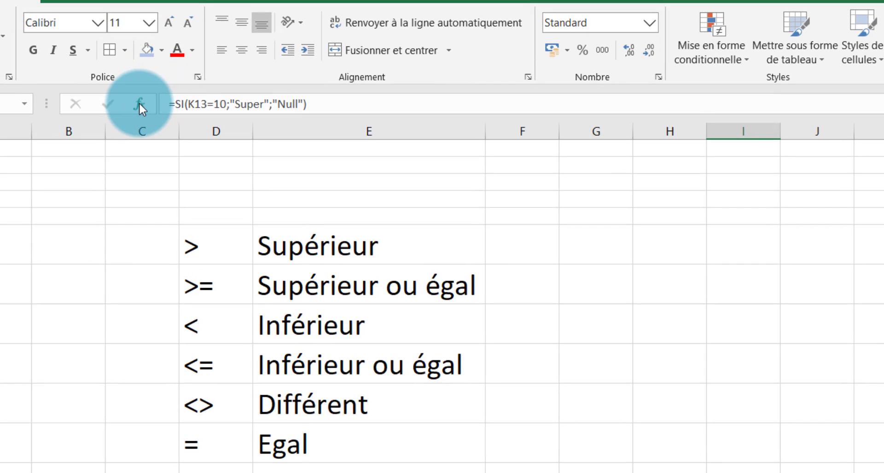
pyautogui.click(139, 103)
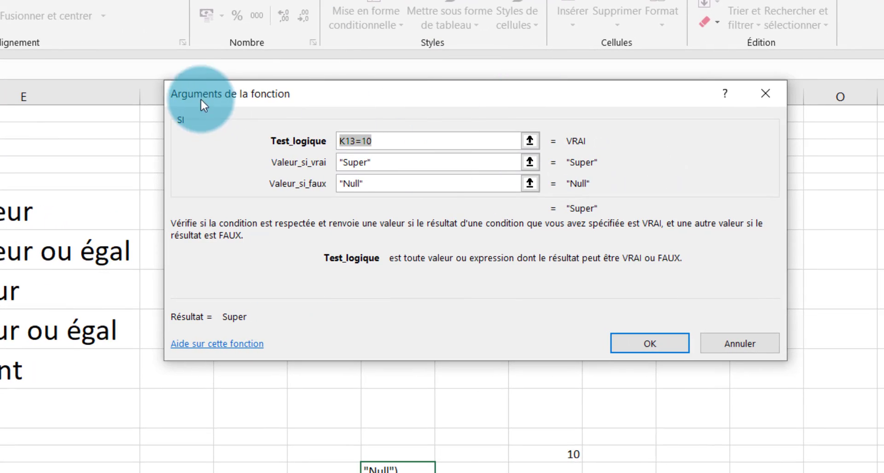
pyautogui.moveTo(401, 102); pyautogui.dragTo(415, 136)
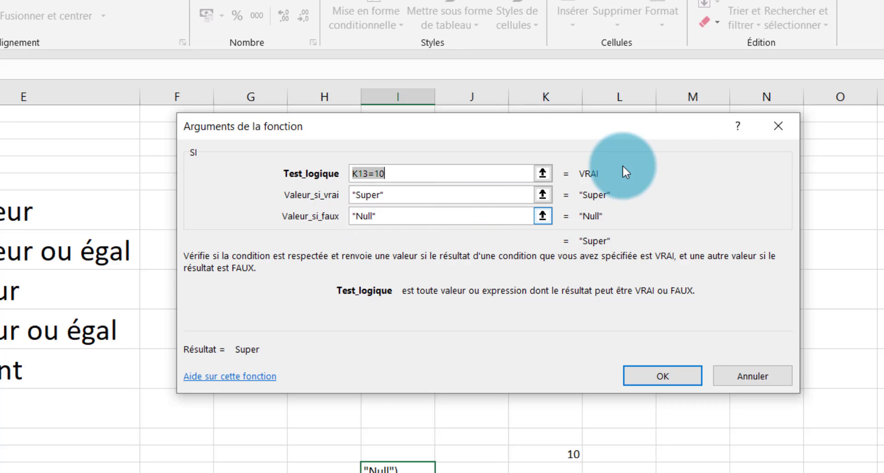
pyautogui.click(777, 126)
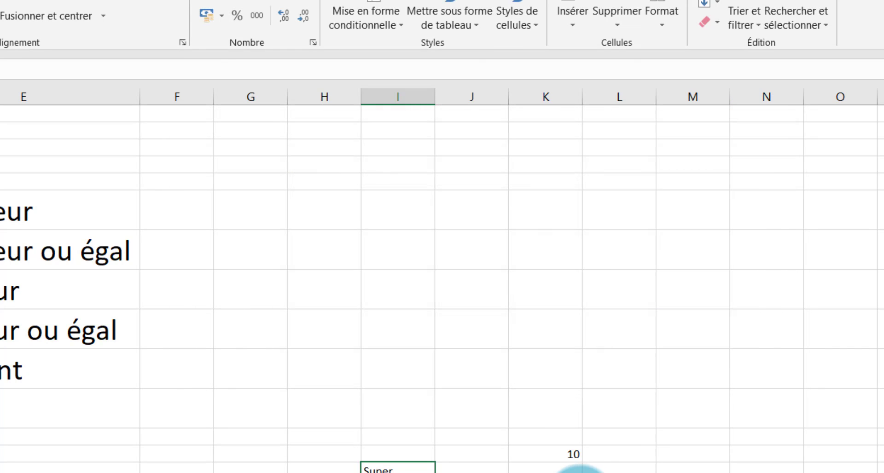
# - Replace the test value in K13 with 13 and check the SI formula's result in I14
pyautogui.click(573, 453)
pyautogui.write('8')
pyautogui.press('Return')
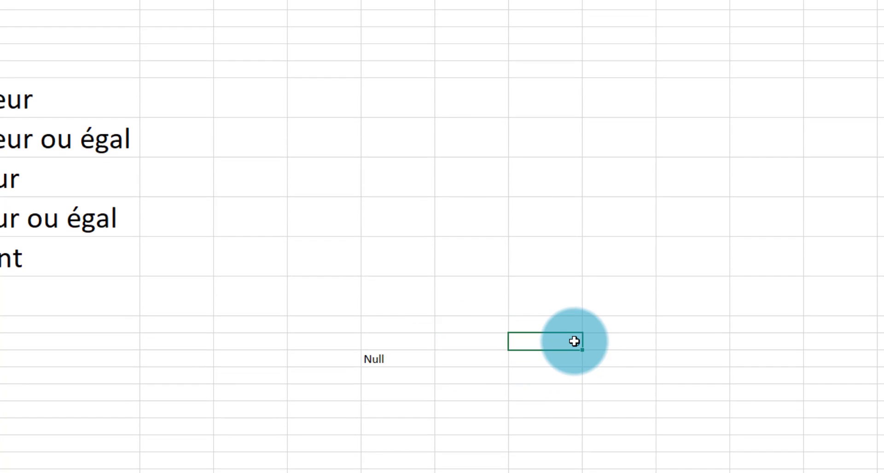
pyautogui.click(574, 342)
pyautogui.write('10')
pyautogui.press('Return')
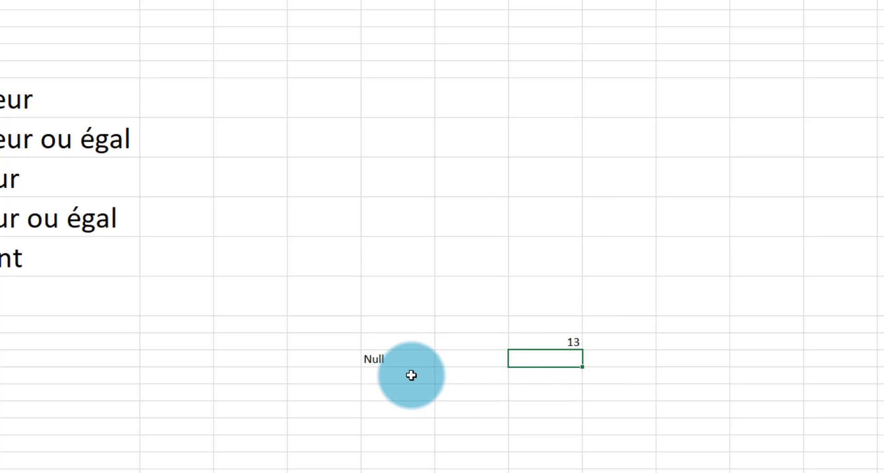
pyautogui.click(558, 344)
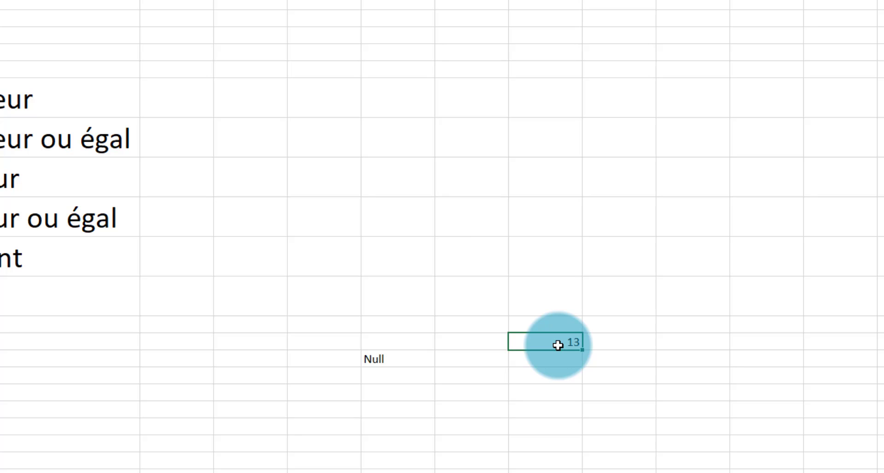
pyautogui.click(377, 361)
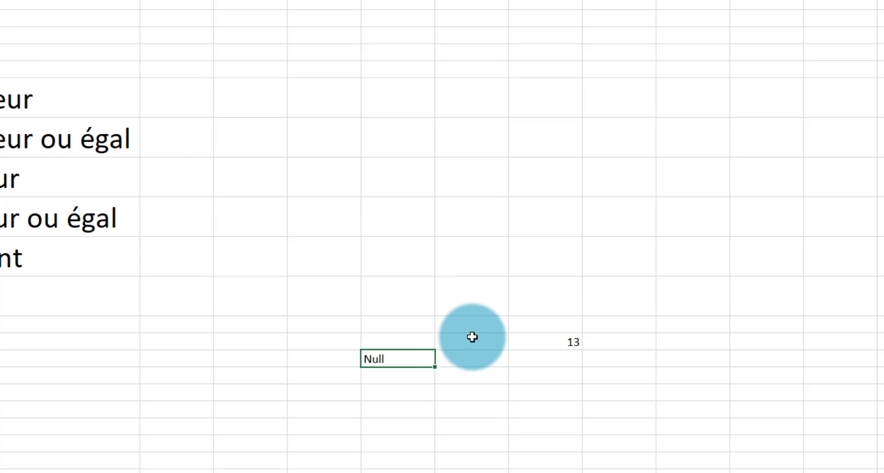
# - Move the <= operator and its label "Inférieur ou égal" up to row 7, directly under "Supérieur", shifting the other entries down
pyautogui.click(11, 252)
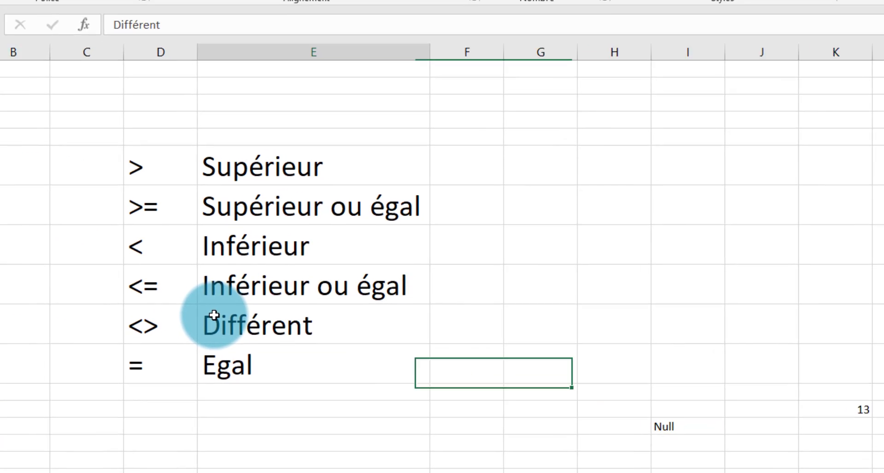
pyautogui.click(280, 253)
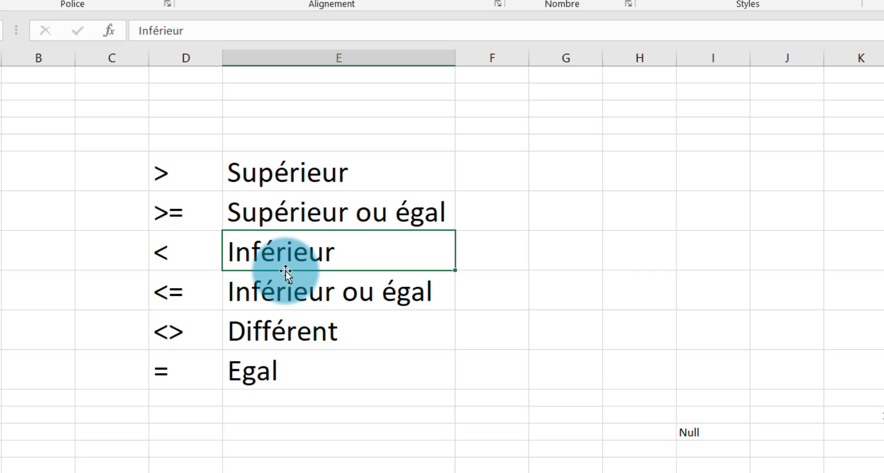
pyautogui.click(287, 295)
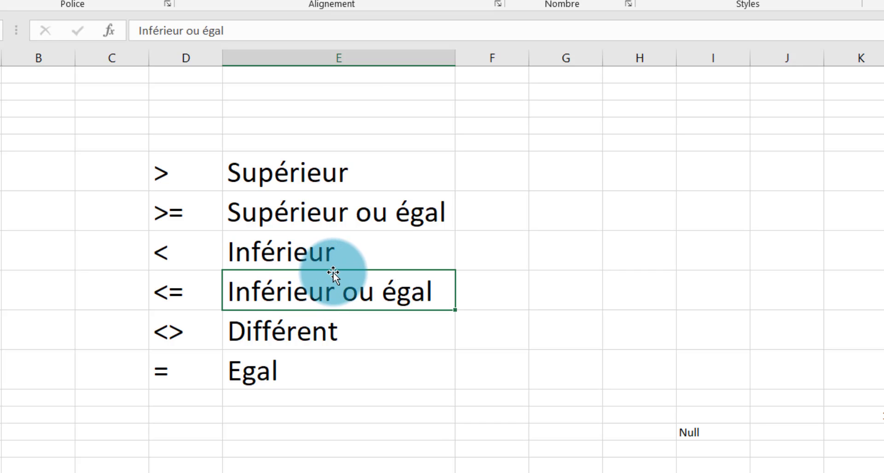
pyautogui.moveTo(334, 273); pyautogui.dragTo(326, 289)
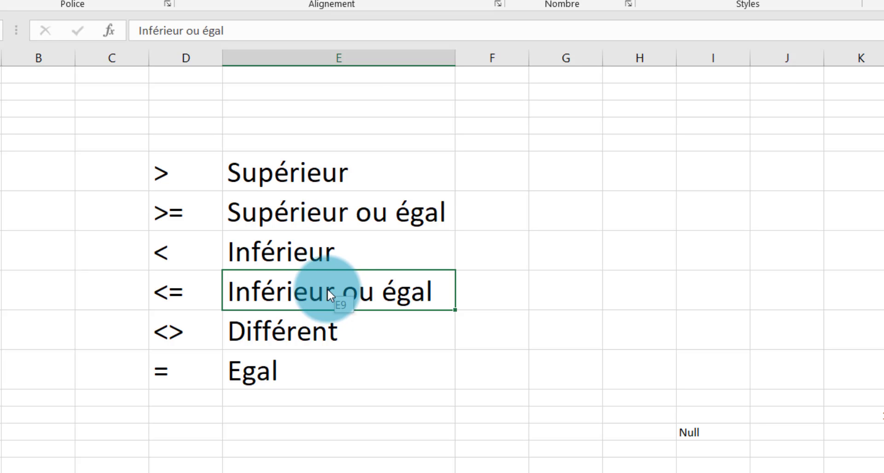
pyautogui.moveTo(174, 290); pyautogui.dragTo(327, 187)
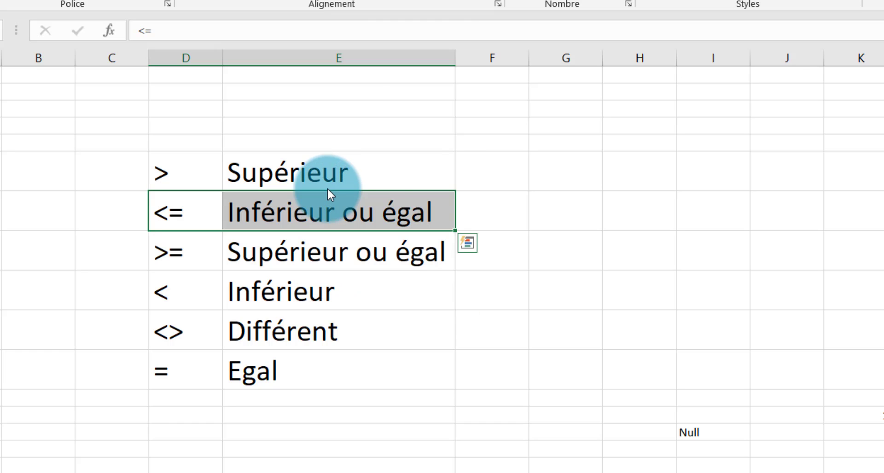
# - Examine the opposite operator pairs: > with <=, >= with <, and <> with =
pyautogui.click(413, 171)
pyautogui.click(197, 163)
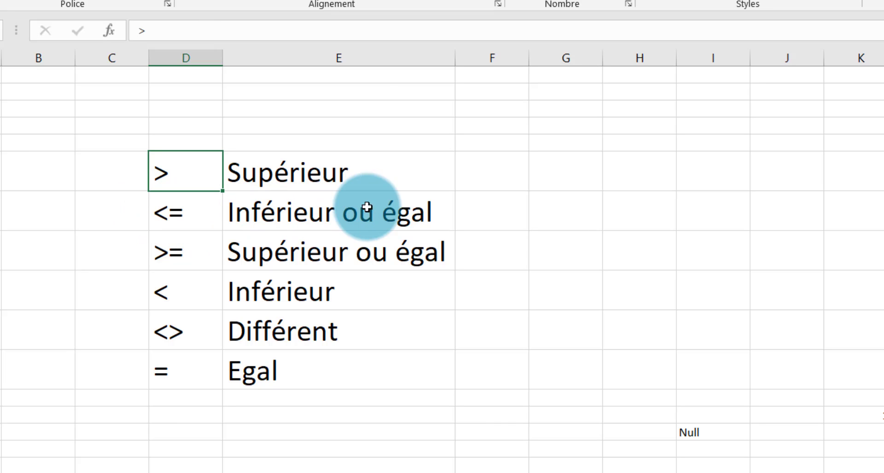
pyautogui.moveTo(193, 170); pyautogui.dragTo(340, 208)
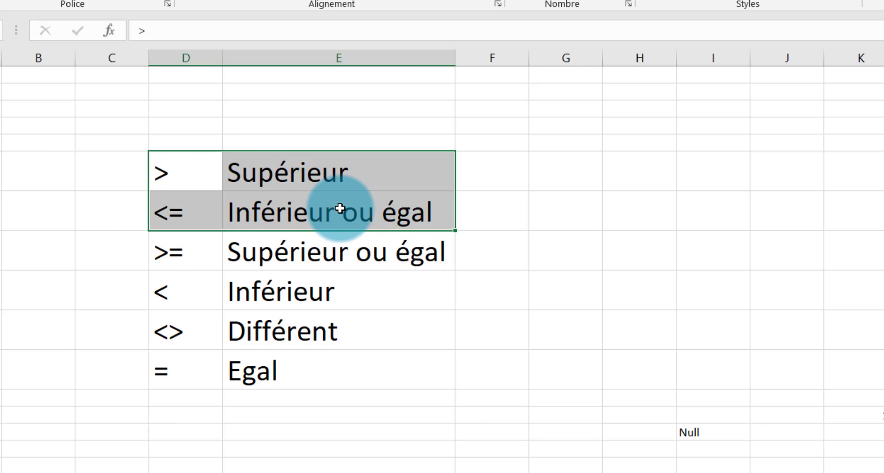
pyautogui.moveTo(174, 244); pyautogui.dragTo(351, 291)
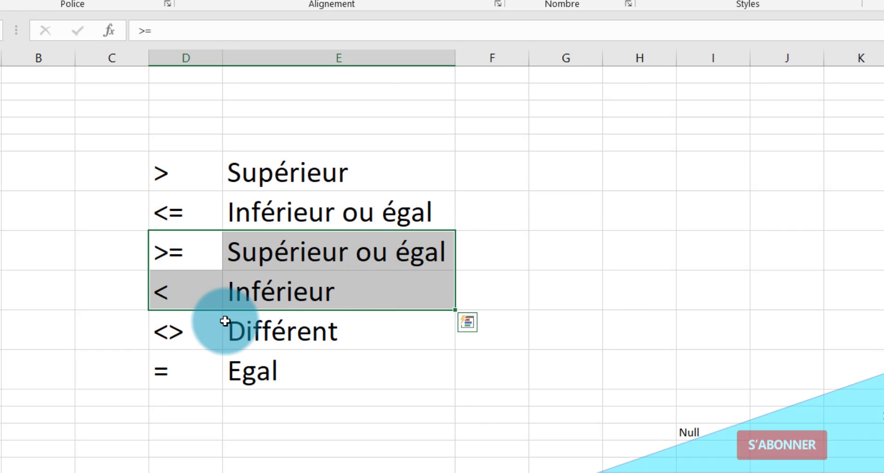
pyautogui.moveTo(181, 331); pyautogui.dragTo(352, 369)
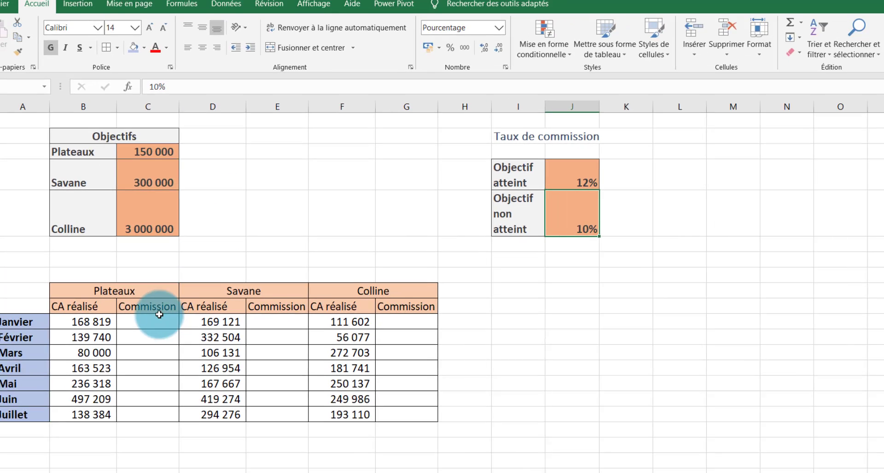
# - Start an SI formula in C11 that tests whether Plateaux's January revenue reaches its target, using the logical test B11>=C3
pyautogui.click(159, 315)
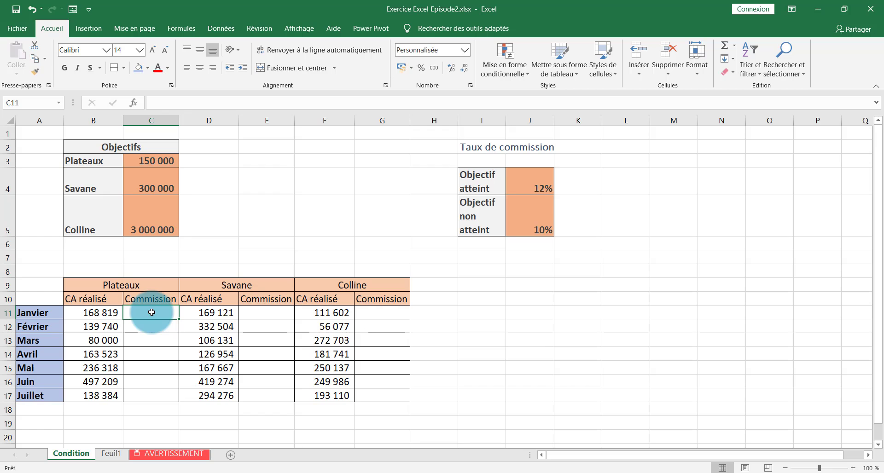
pyautogui.write('=')
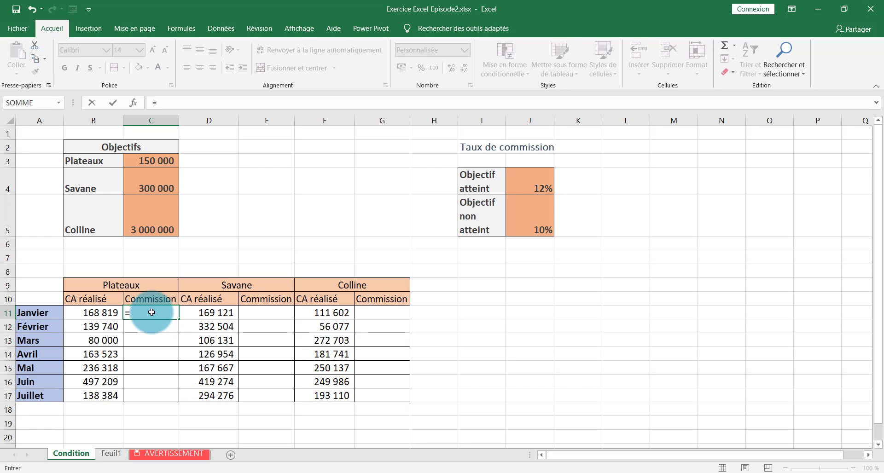
pyautogui.write('SI')
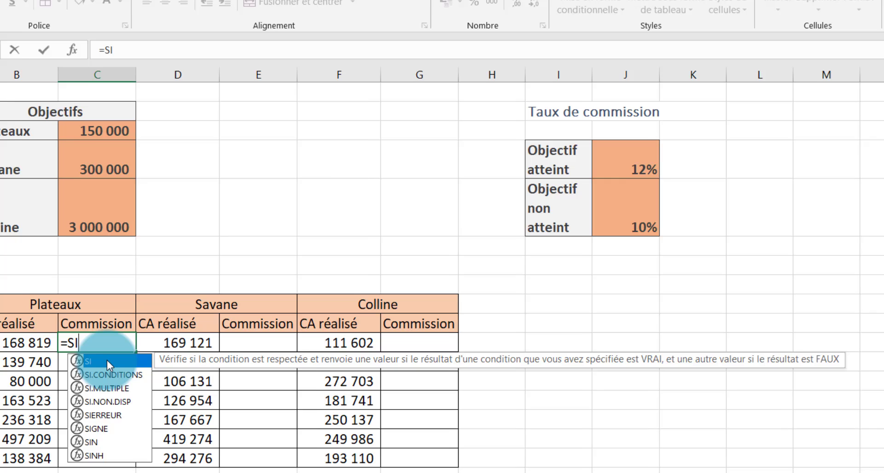
pyautogui.doubleClick(106, 362)
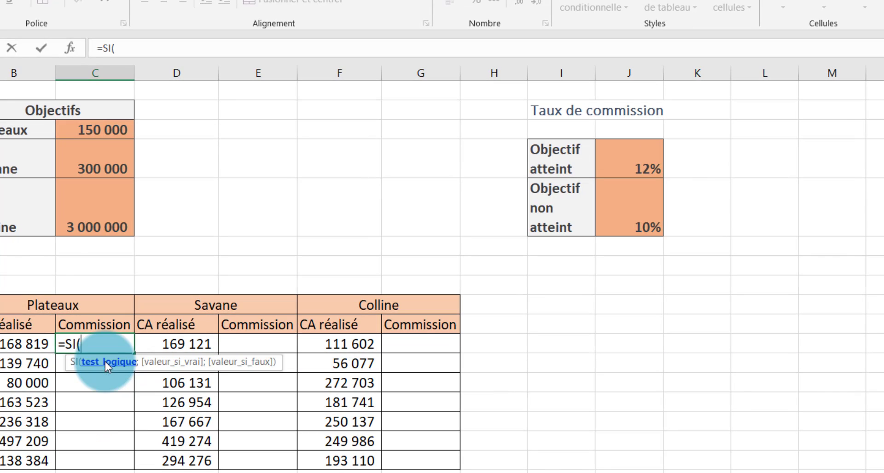
pyautogui.click(19, 346)
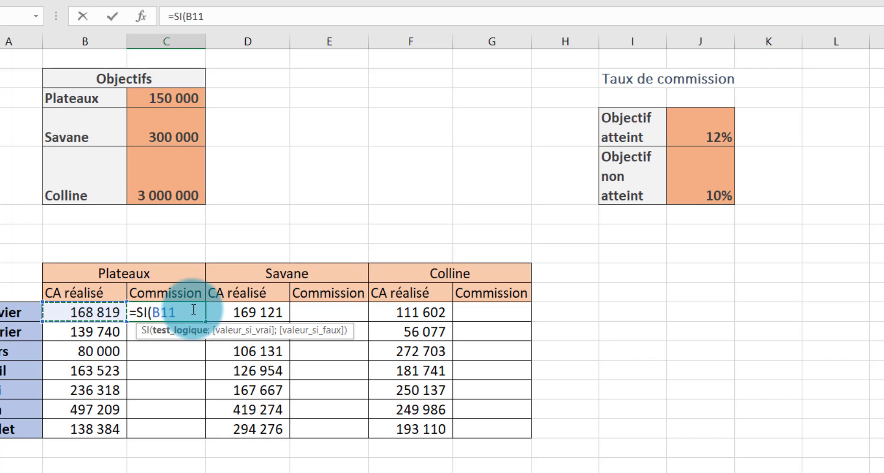
pyautogui.write('<')
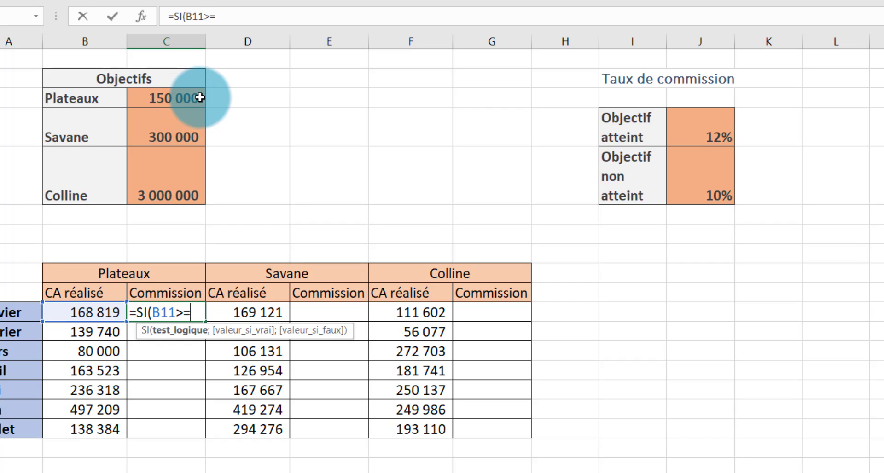
pyautogui.click(181, 97)
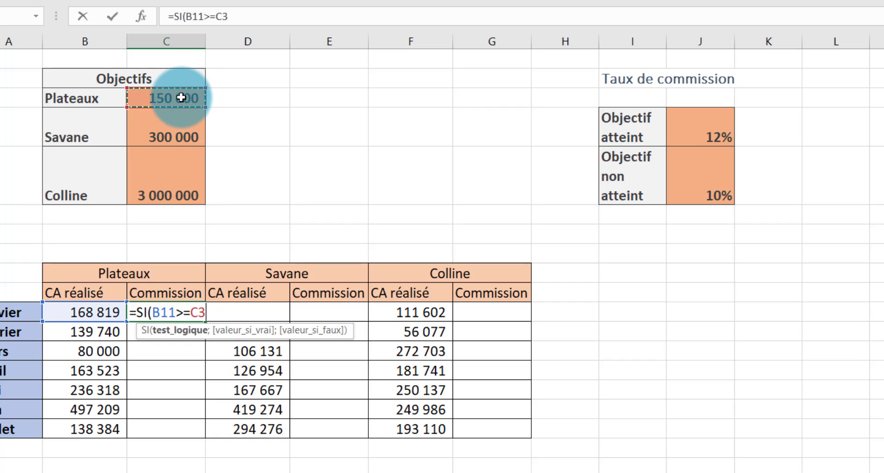
pyautogui.write(';')
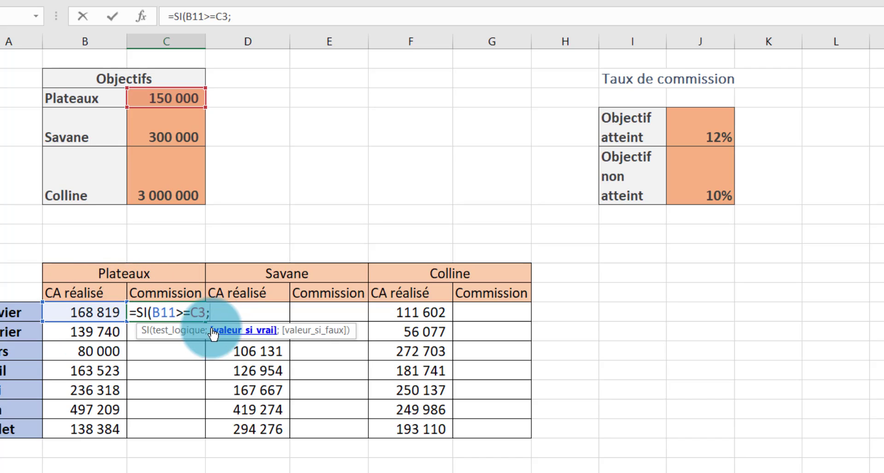
# - Complete the SI formula in C11 with B11*J4 as the true value and B11*J5 as the false value
pyautogui.click(100, 313)
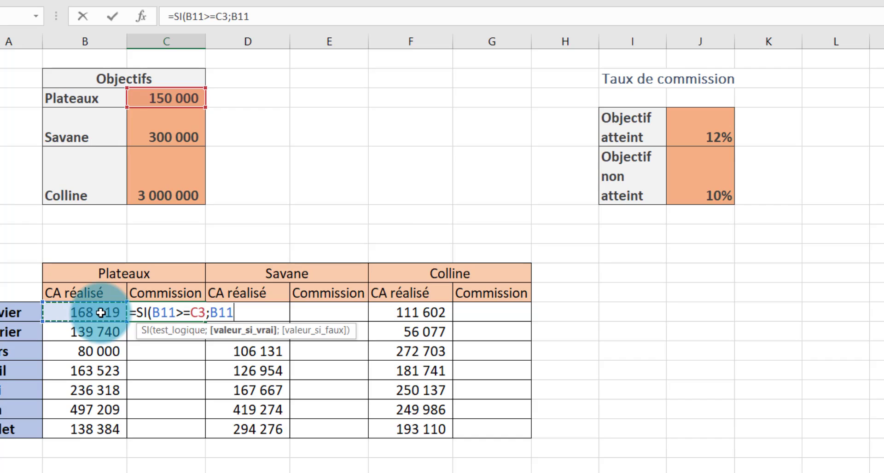
pyautogui.write('*')
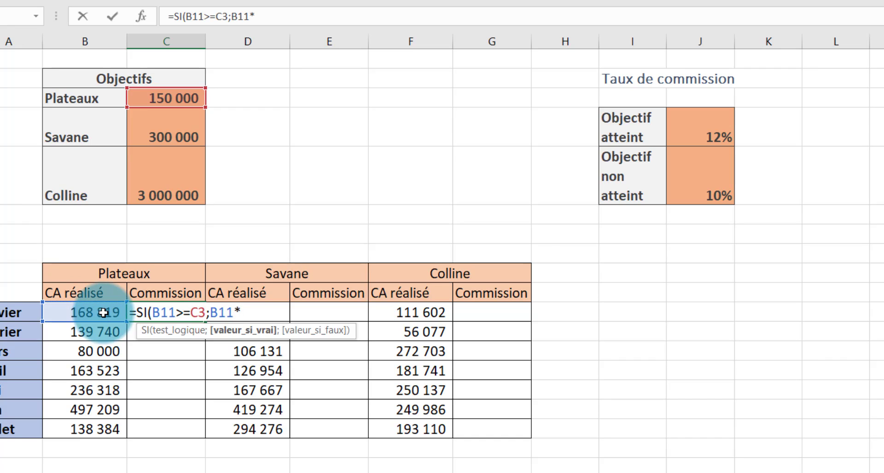
pyautogui.click(707, 129)
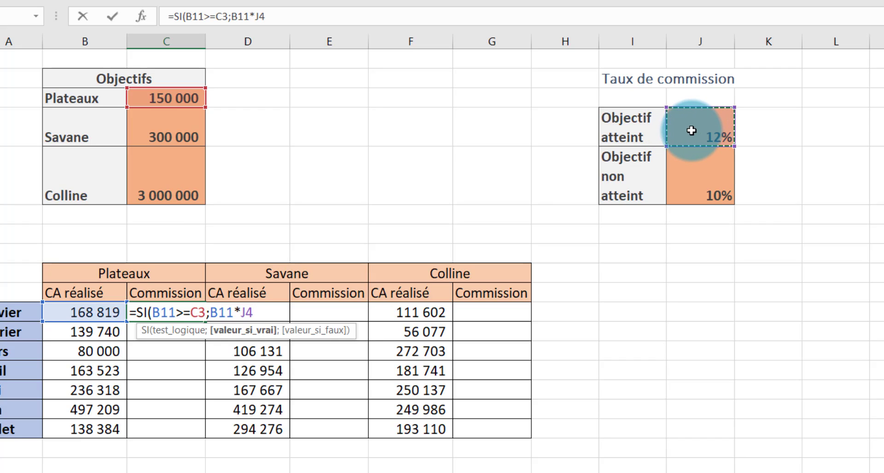
pyautogui.write(';')
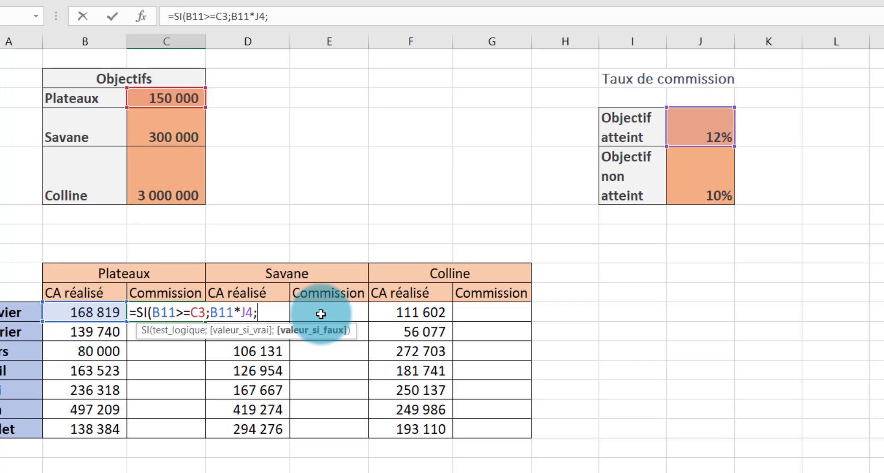
pyautogui.click(98, 308)
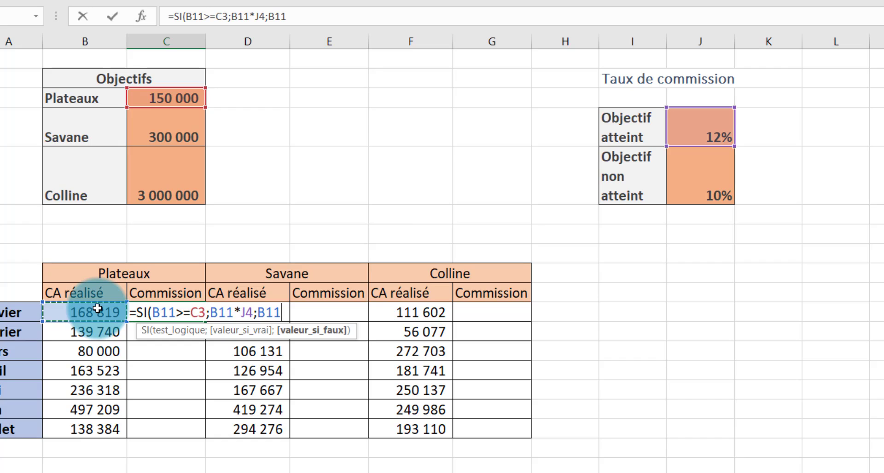
pyautogui.write('*')
pyautogui.click(712, 183)
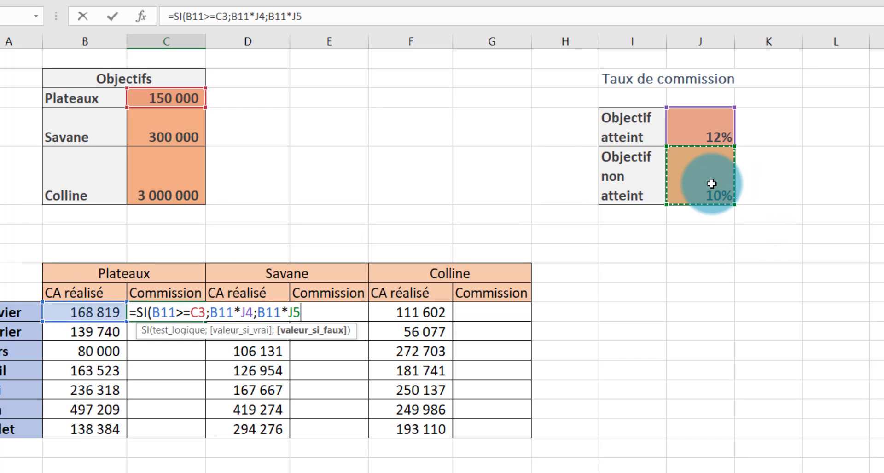
pyautogui.write(')')
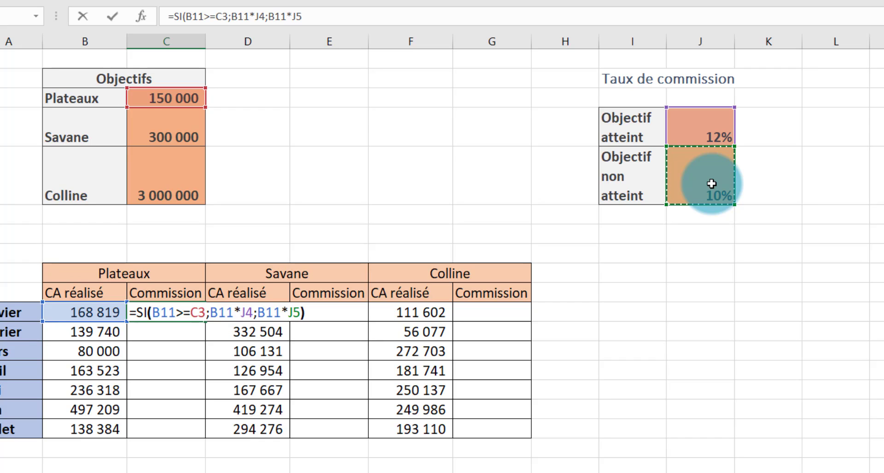
pyautogui.press('Return')
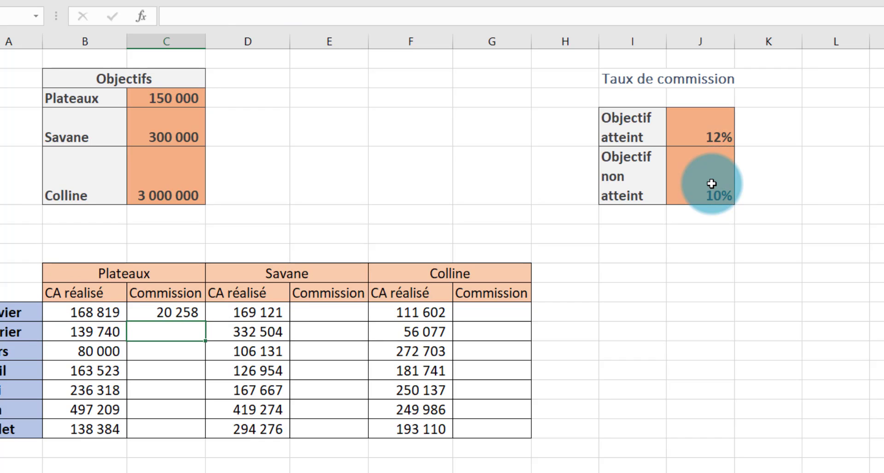
# - Fill the Plateaux commission formula from C11 down through July in C17
pyautogui.click(171, 312)
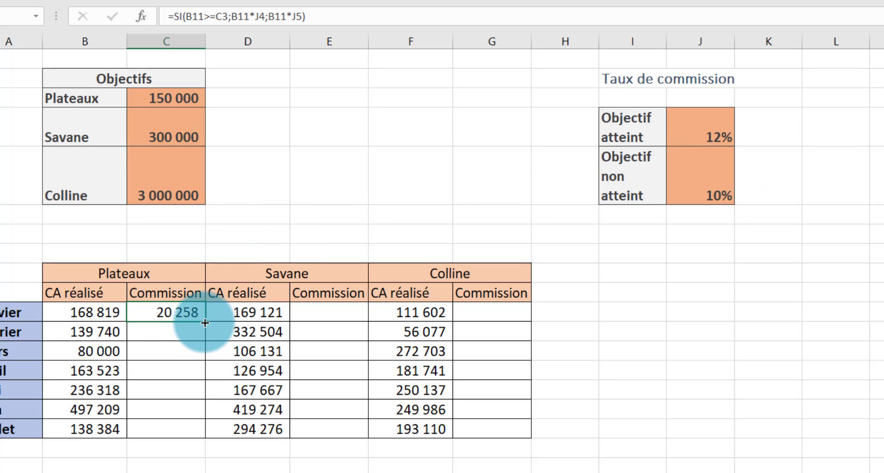
pyautogui.moveTo(205, 323); pyautogui.dragTo(205, 441)
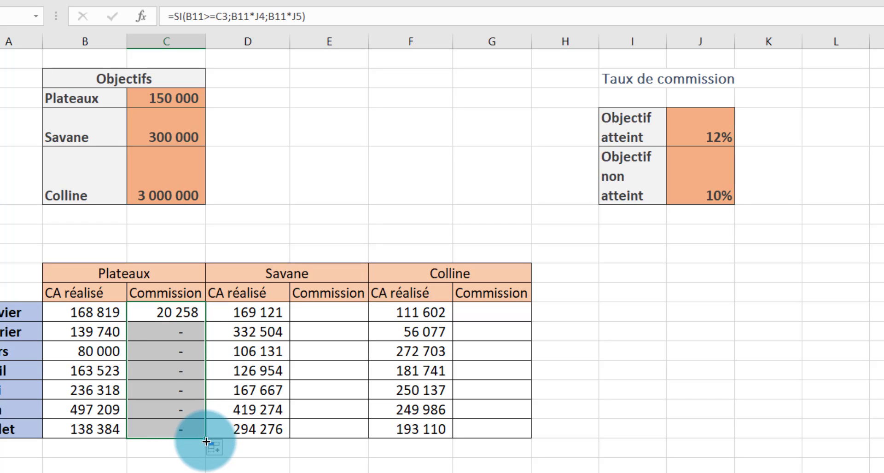
# - Examine the references in the C11 and C12 commission formulas against the target and commission rate cells
pyautogui.click(178, 316)
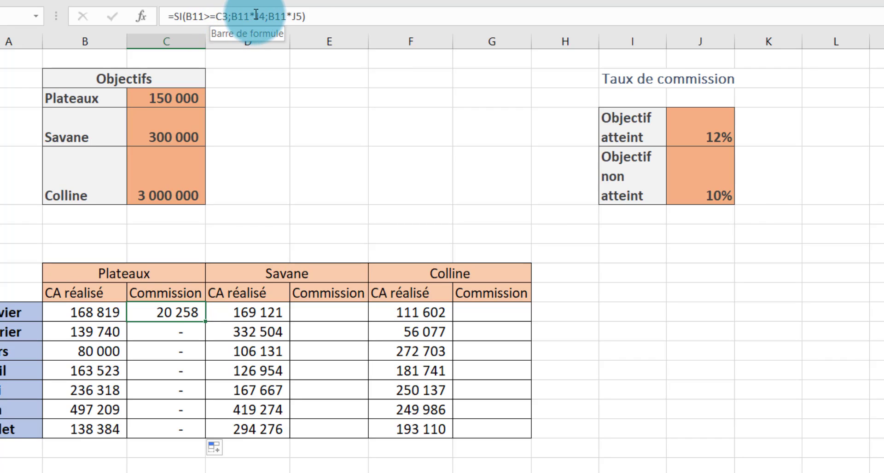
pyautogui.click(714, 132)
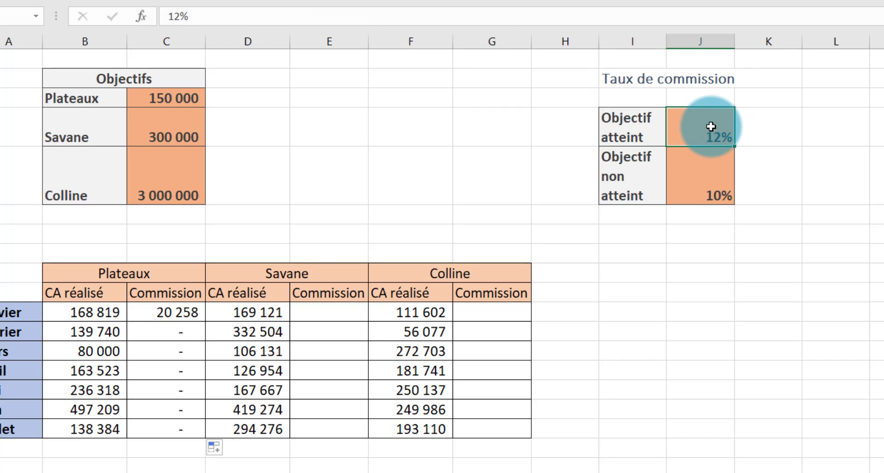
pyautogui.click(185, 313)
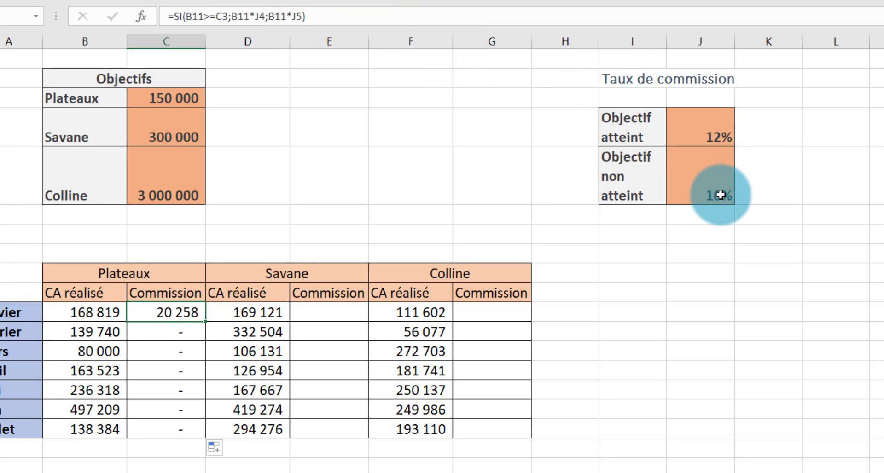
pyautogui.click(172, 332)
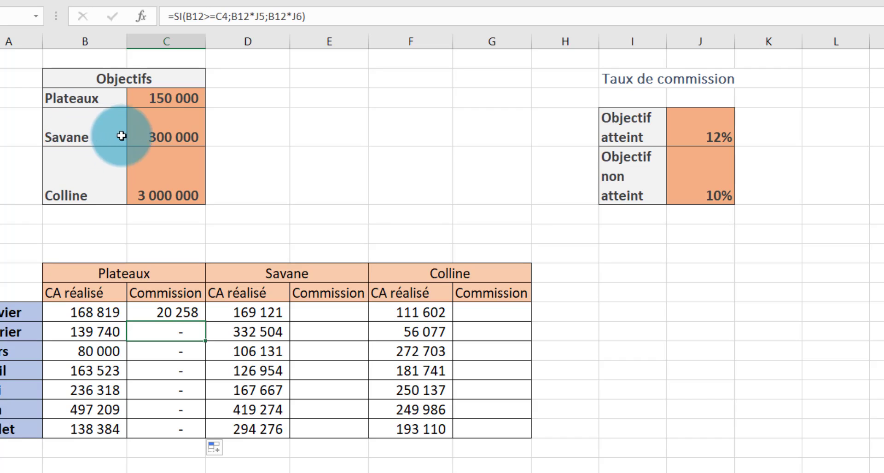
pyautogui.click(166, 138)
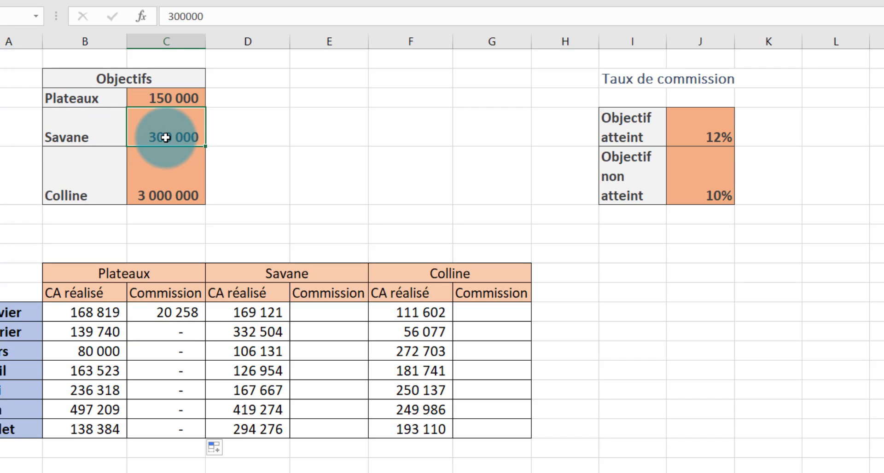
pyautogui.click(169, 311)
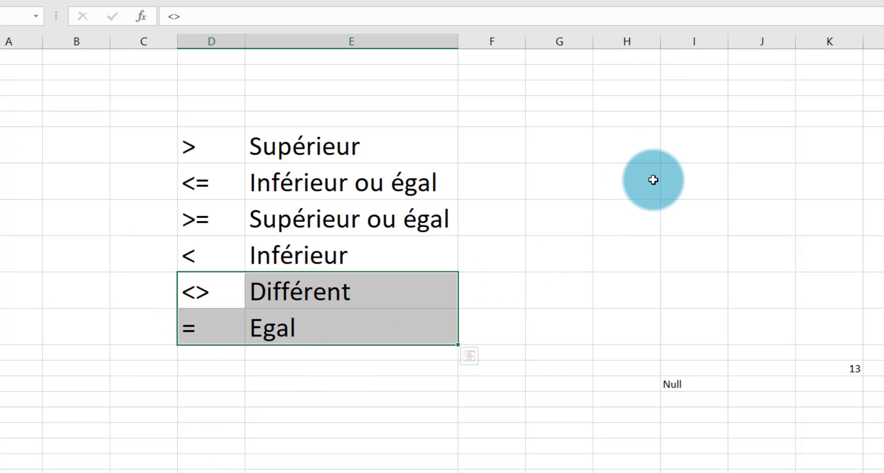
# - On the comparison operators sheet, enter the label "Réf Absolue" in I6
pyautogui.click(704, 141)
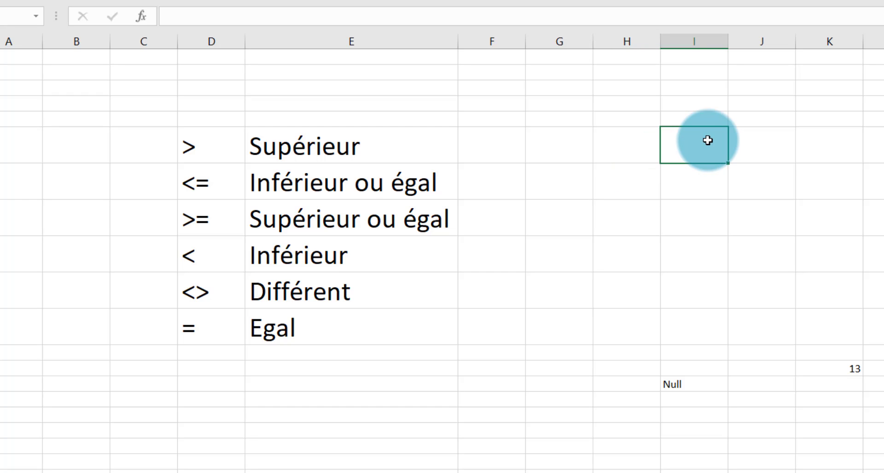
pyautogui.write('Re')
pyautogui.press('BackSpace')
pyautogui.press('BackSpace')
pyautogui.press('BackSpace')
pyautogui.write('Réf Ab')
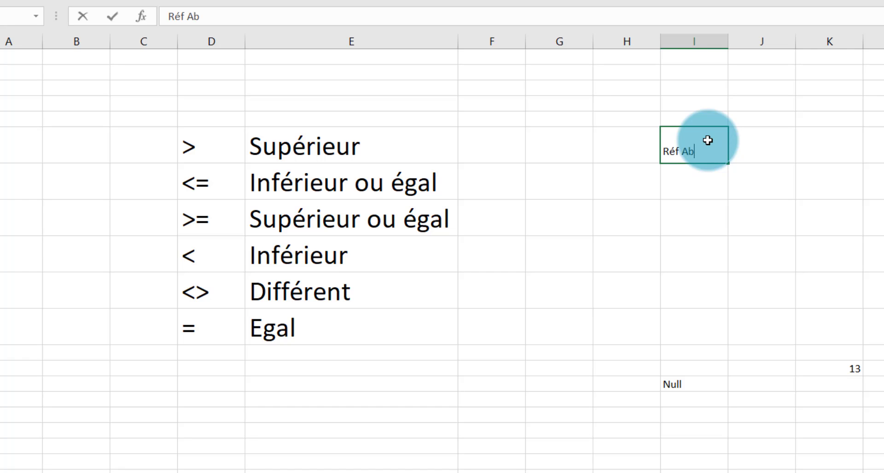
pyautogui.write('osolue')
pyautogui.press('Return')
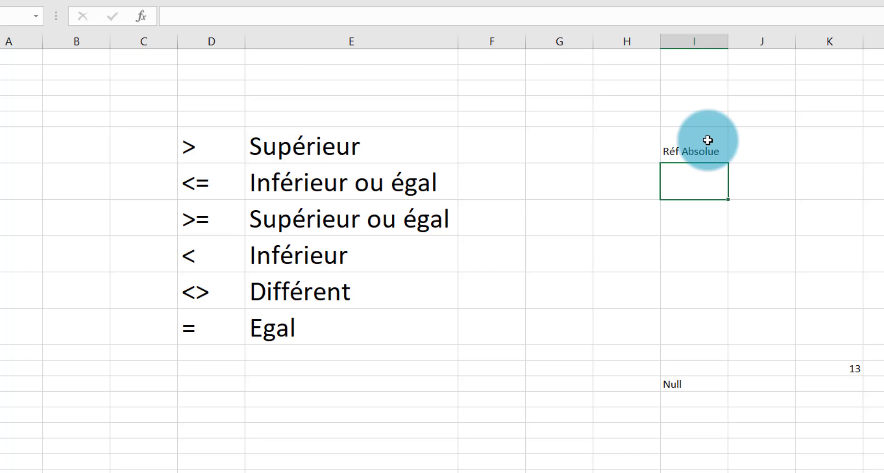
# - Add the labels "Réf Relative" in I7 and "Réf Mixte" in I8
pyautogui.write('Ré')
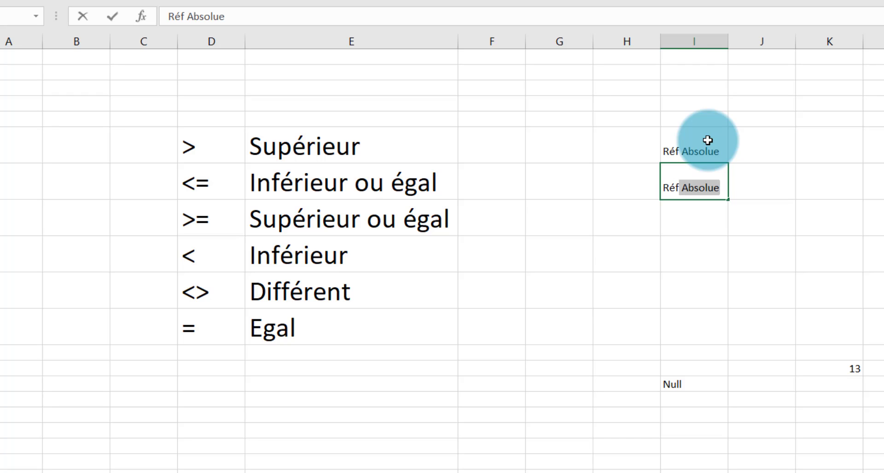
pyautogui.write('f Relav')
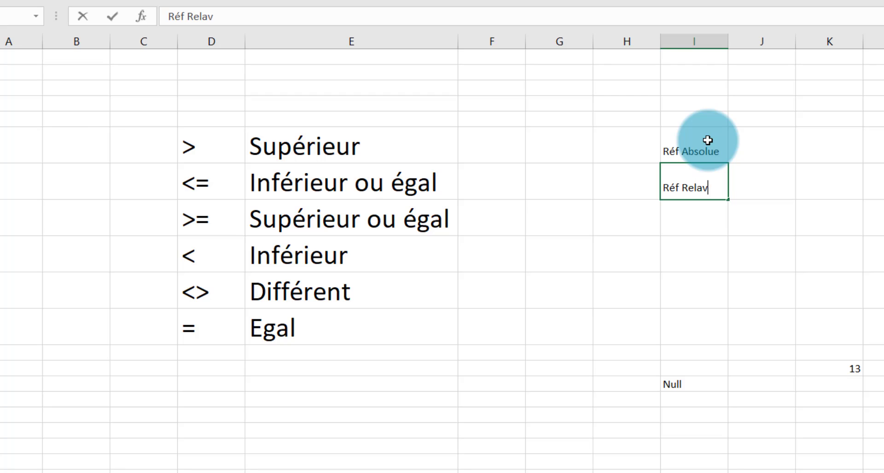
pyautogui.press('BackSpace')
pyautogui.press('BackSpace')
pyautogui.write('ive')
pyautogui.press('Return')
pyautogui.write('Re')
pyautogui.press('BackSpace')
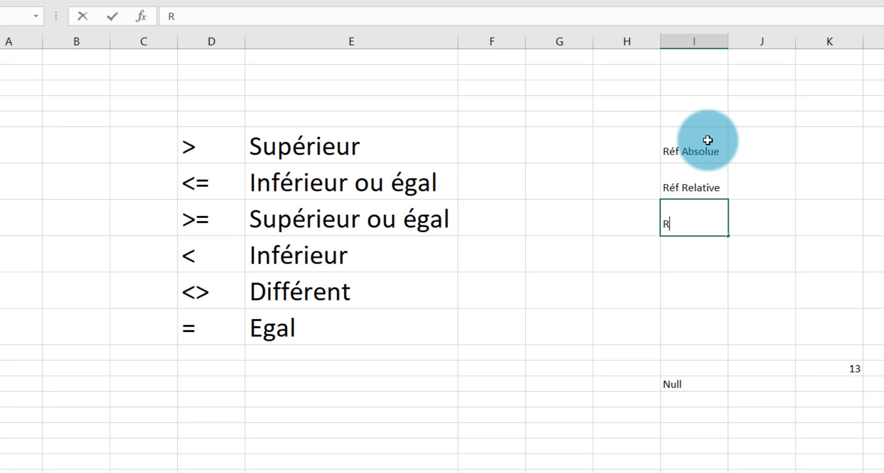
pyautogui.write('éf Mixte')
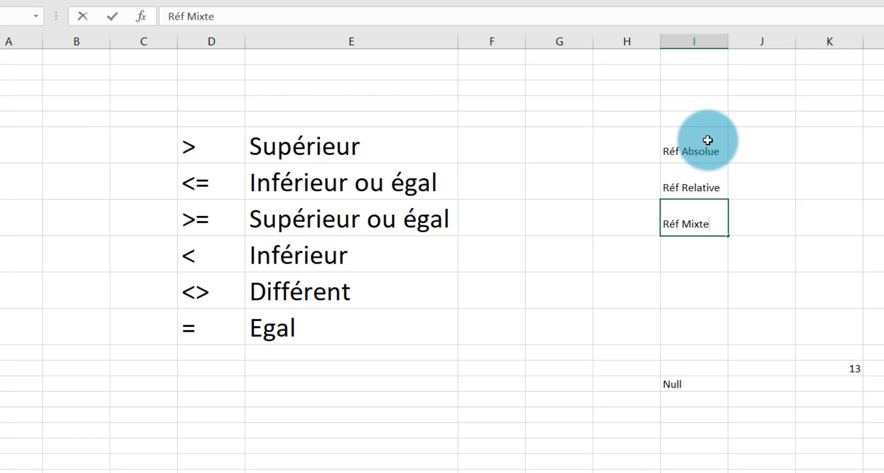
pyautogui.press('Return')
# - Enter the example $K$13 in J6 beside "Réf Absolue" and K13 in J7 beside "Réf Relative"
pyautogui.click(743, 153)
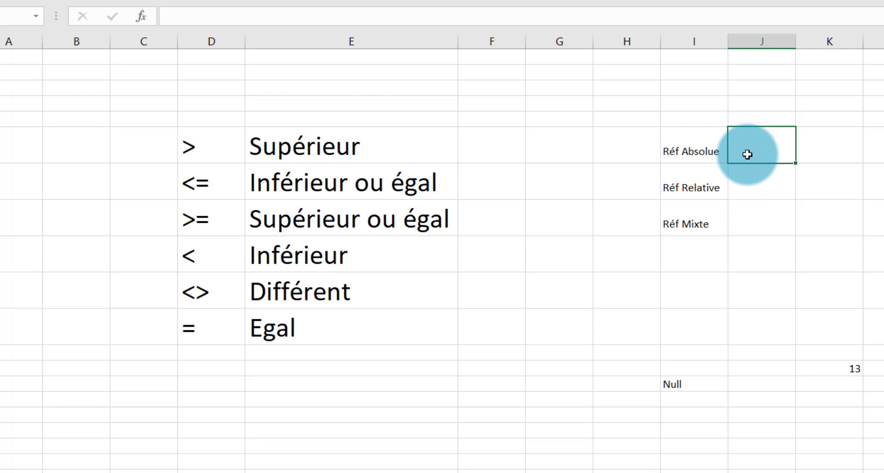
pyautogui.write('$K$1')
pyautogui.write('3')
pyautogui.click(769, 187)
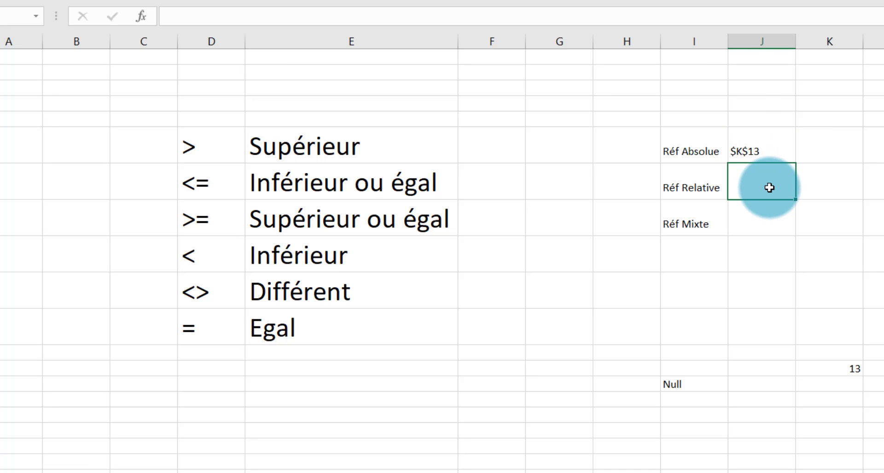
pyautogui.write('K13')
pyautogui.press('Return')
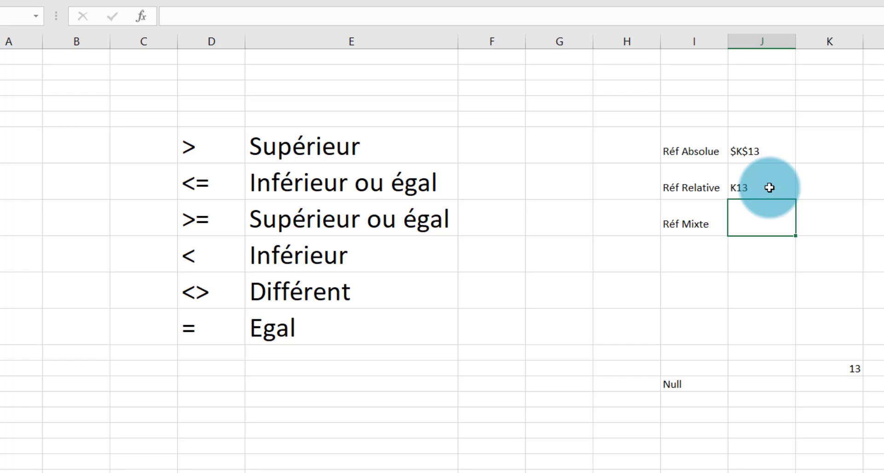
# - Enter the mixed reference examples $K13 in J8 and k$13 in K8 beside "Réf Mixte"
pyautogui.write('$K')
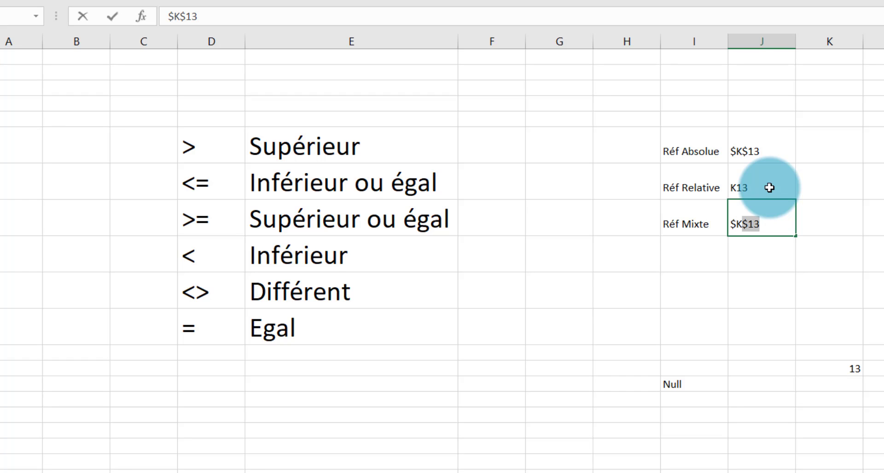
pyautogui.write('13')
pyautogui.press('Tab')
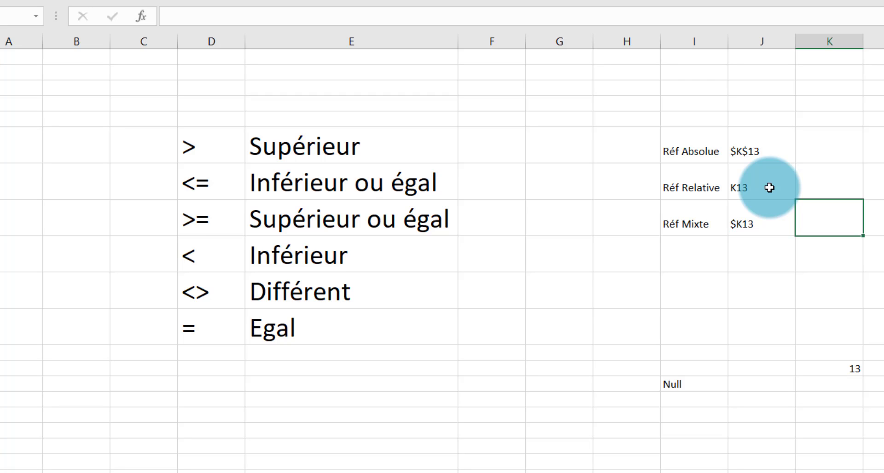
pyautogui.write('k$13')
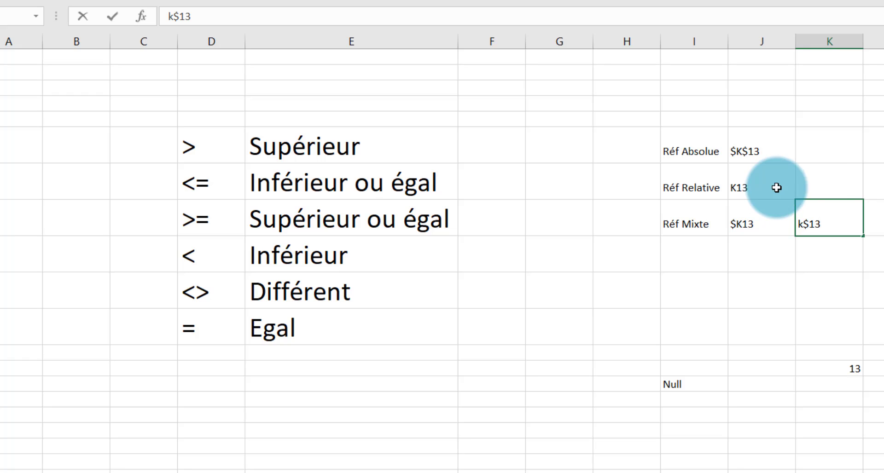
pyautogui.click(821, 177)
# - Fill the mixed reference examples in J8 and K8 down one row into J9 and K9
pyautogui.click(752, 222)
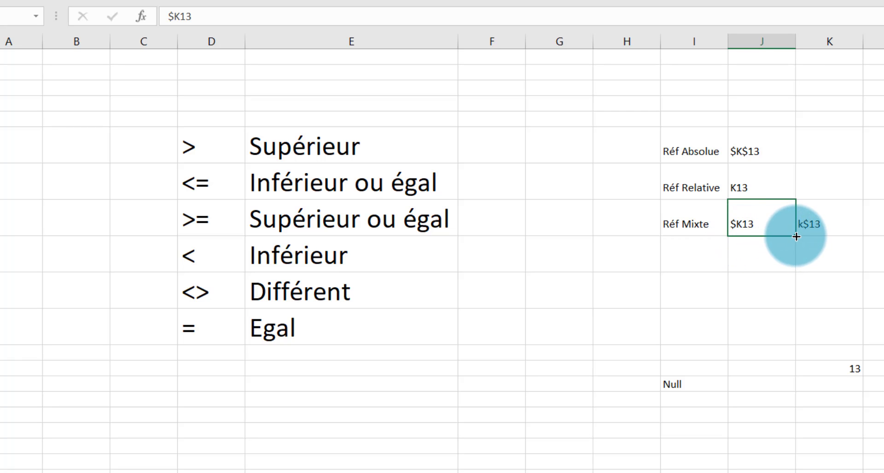
pyautogui.moveTo(796, 237); pyautogui.dragTo(798, 273)
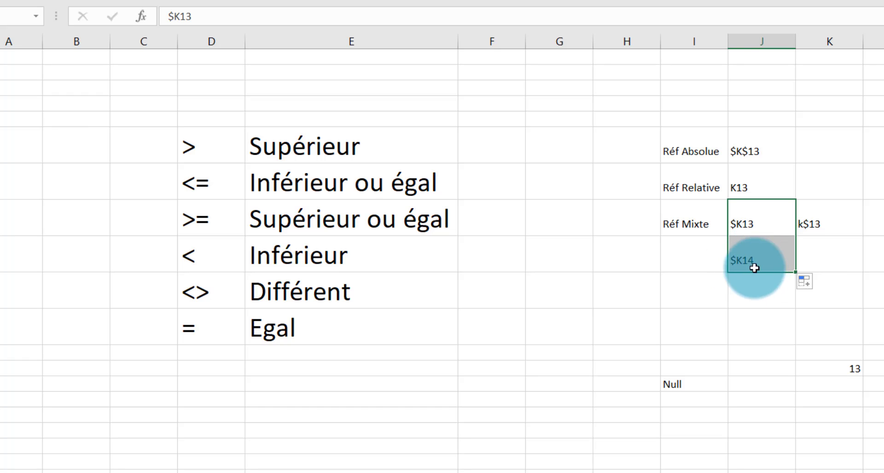
pyautogui.click(839, 229)
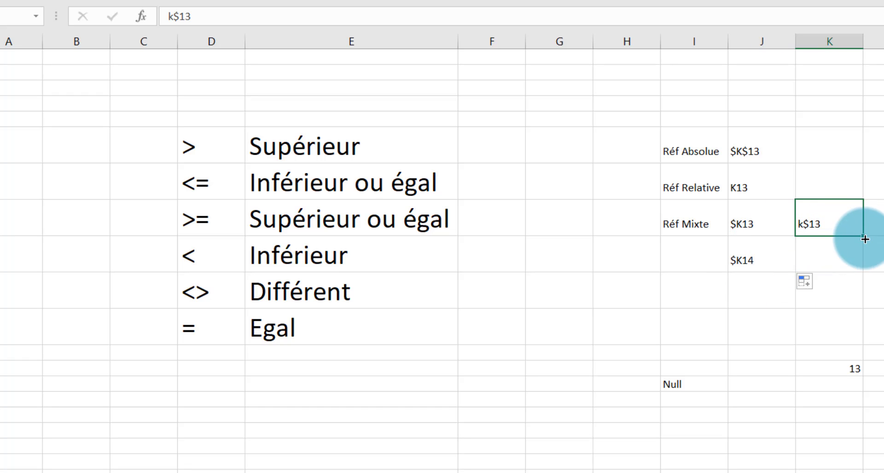
pyautogui.moveTo(864, 237); pyautogui.dragTo(861, 270)
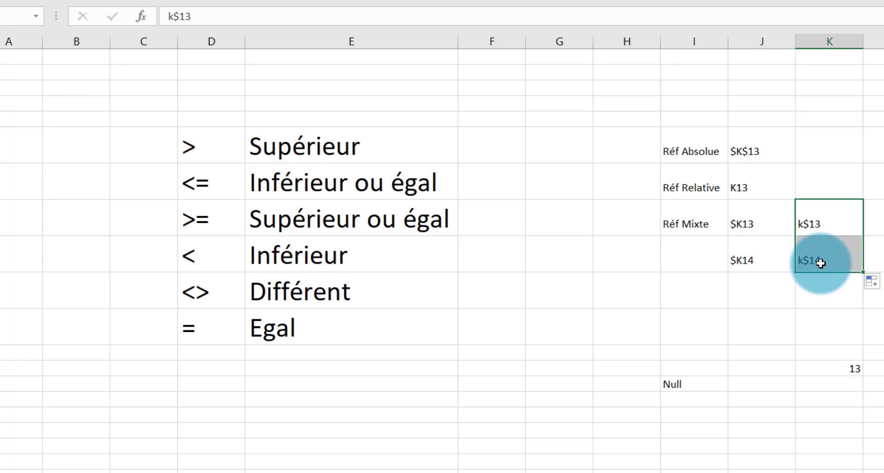
# - Replace the content of K9 with L$13 and review the relative and absolute examples in J7 and J6
pyautogui.click(828, 262)
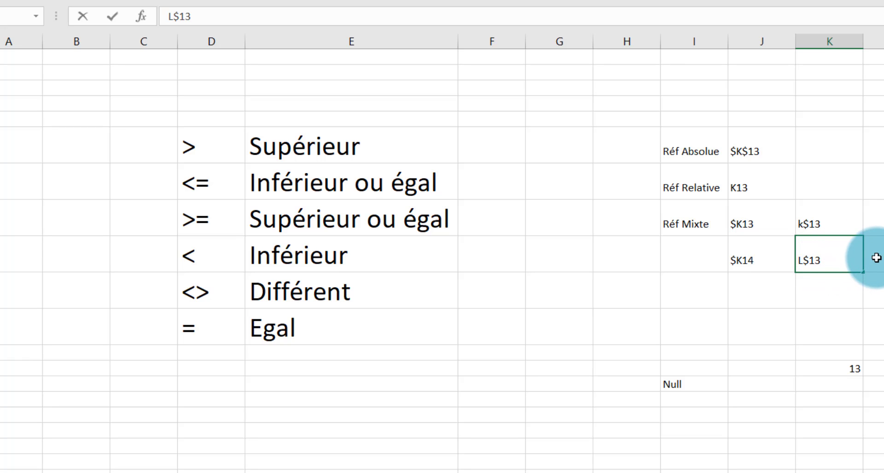
pyautogui.click(877, 258)
pyautogui.click(811, 258)
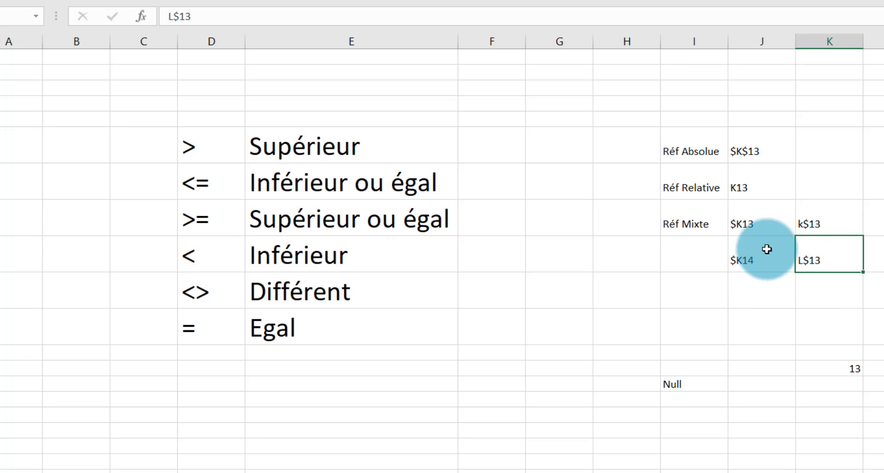
pyautogui.click(739, 184)
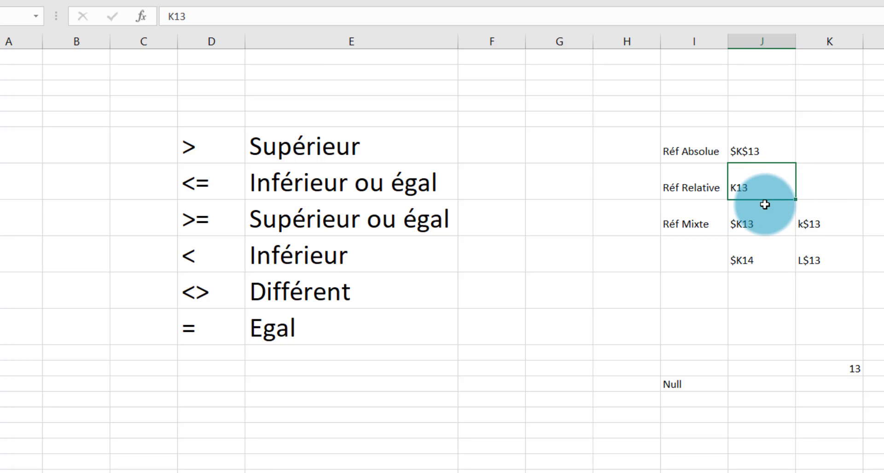
pyautogui.click(757, 153)
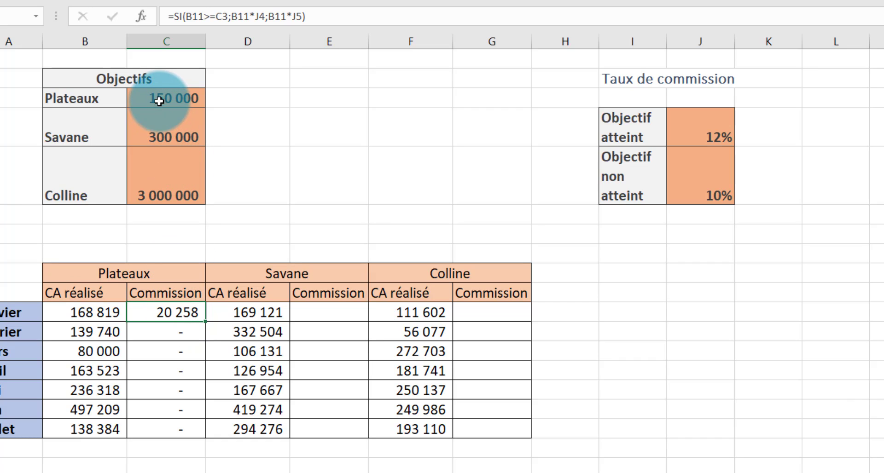
# - In the Plateaux commission formula in C11, make the references to C3, J4 and J5 absolute
pyautogui.click(228, 18)
pyautogui.moveTo(227, 18); pyautogui.dragTo(218, 18)
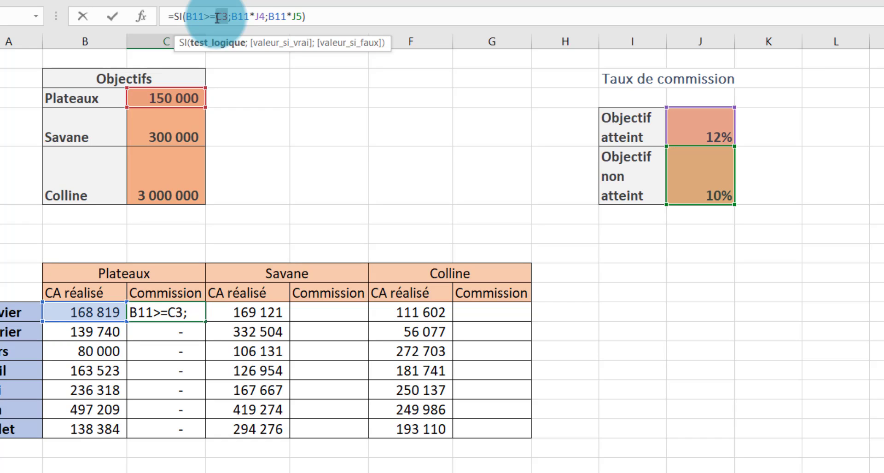
pyautogui.press('F4')
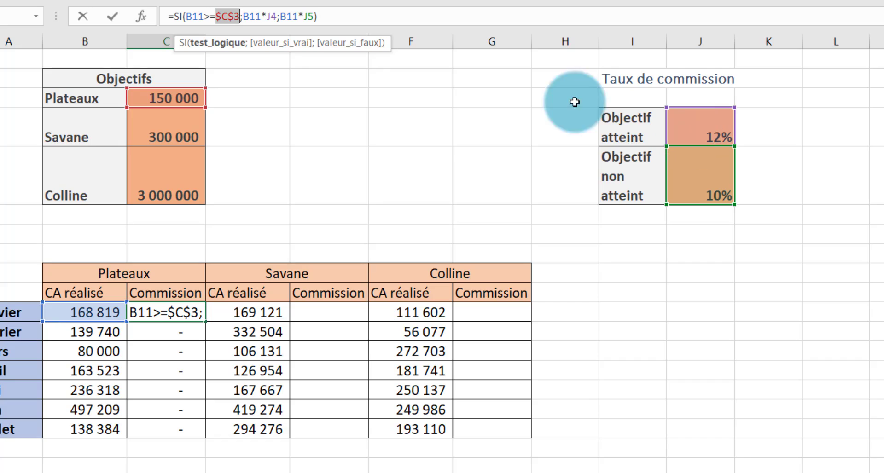
pyautogui.moveTo(276, 16); pyautogui.dragTo(268, 17)
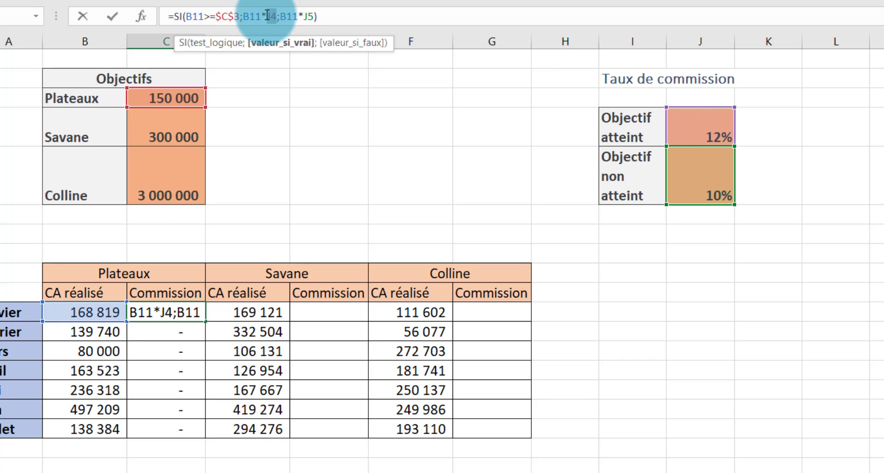
pyautogui.press('F4')
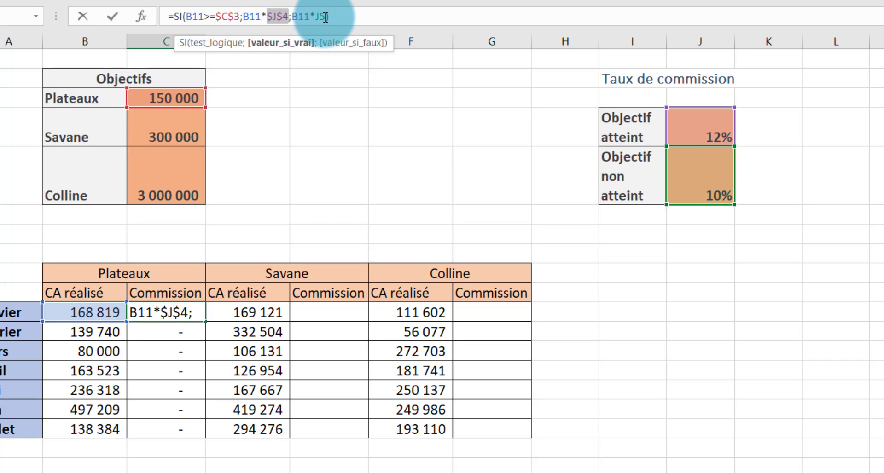
pyautogui.moveTo(325, 18); pyautogui.dragTo(319, 17)
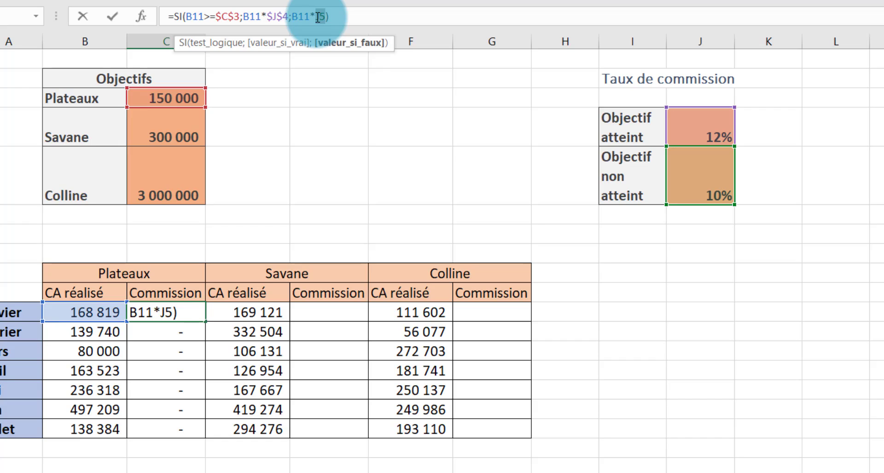
pyautogui.press('Return')
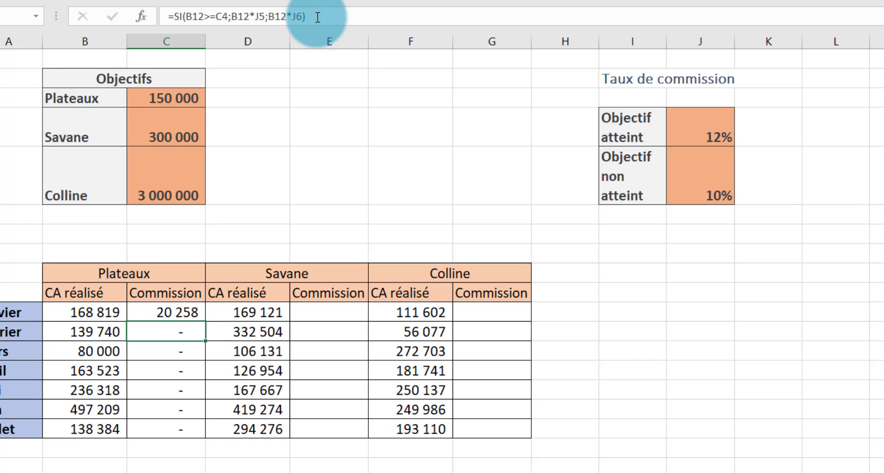
# - Copy the C11 commission formula down through C17 and check the C13 result against its sales figure in B13
pyautogui.click(160, 307)
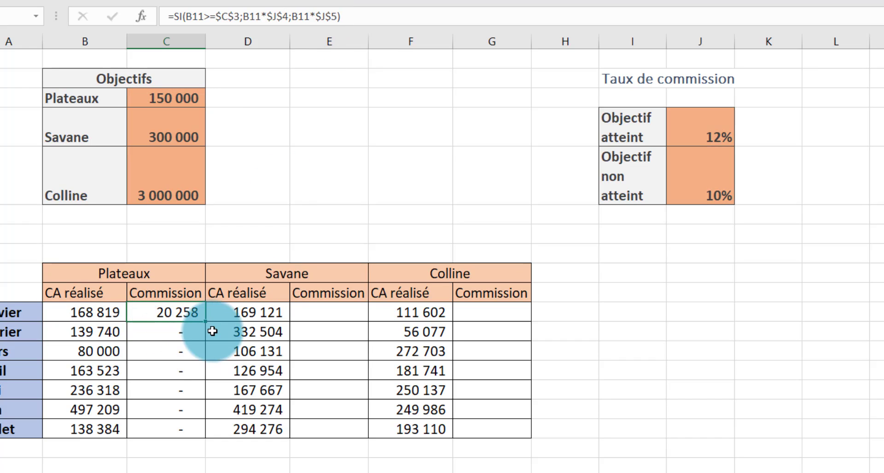
pyautogui.moveTo(206, 322); pyautogui.dragTo(205, 444)
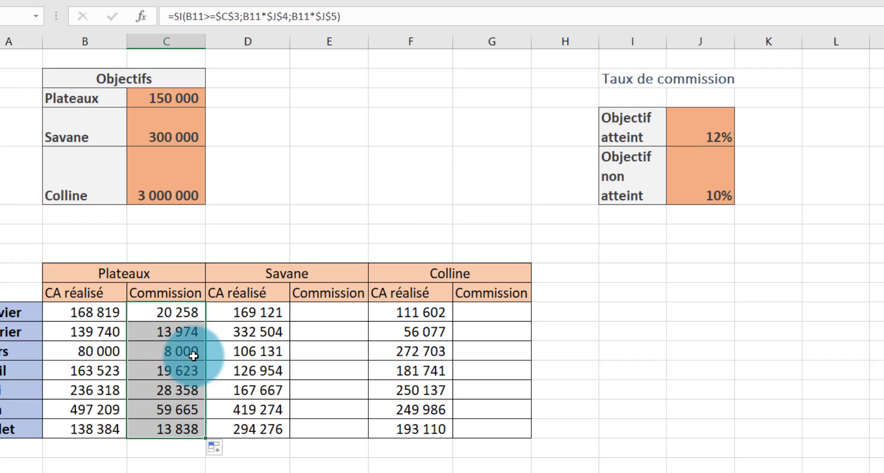
pyautogui.click(92, 352)
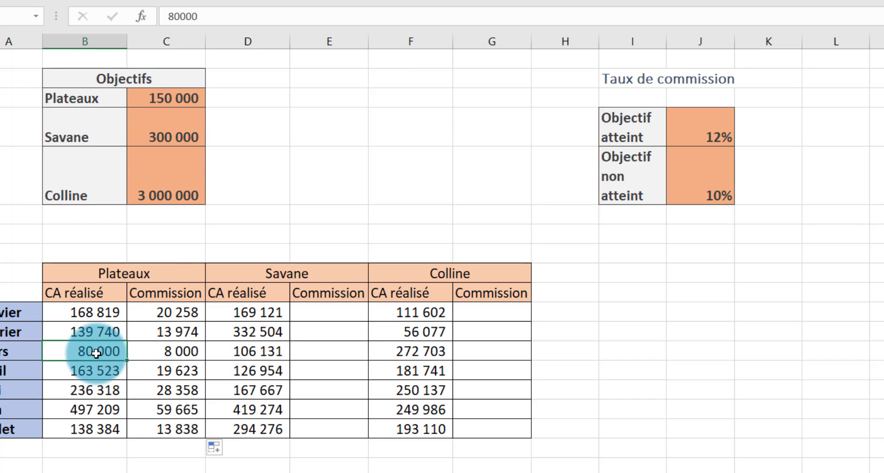
pyautogui.click(186, 351)
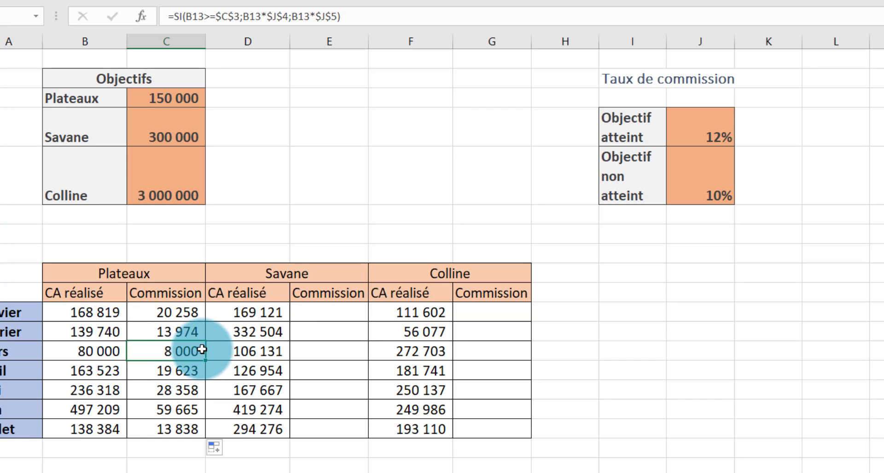
# - Set the Plateaux sales figure in B15 to 50000 and check the commission in C15
pyautogui.click(88, 389)
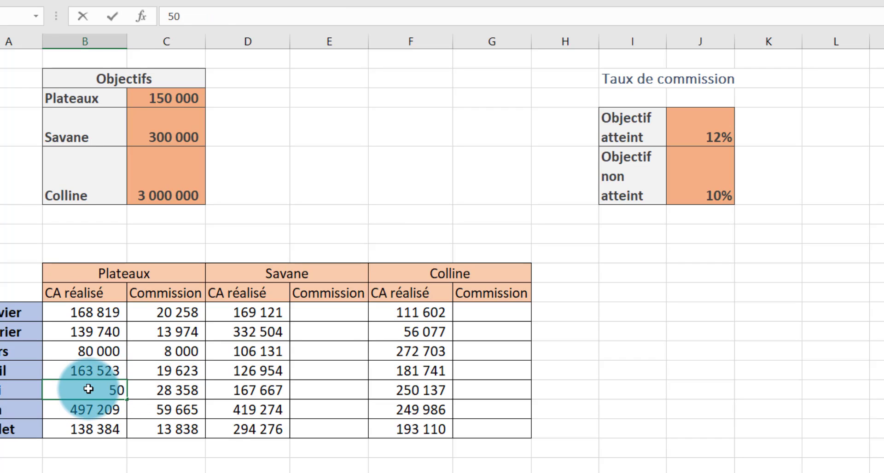
pyautogui.press('Return')
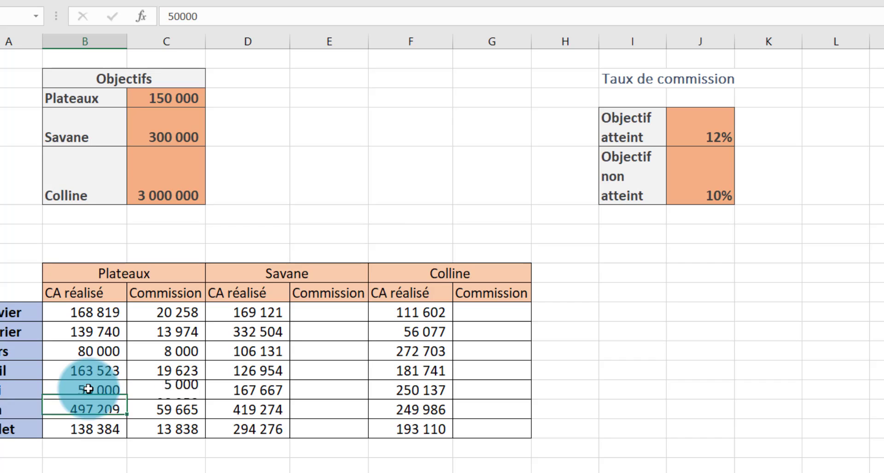
pyautogui.click(184, 392)
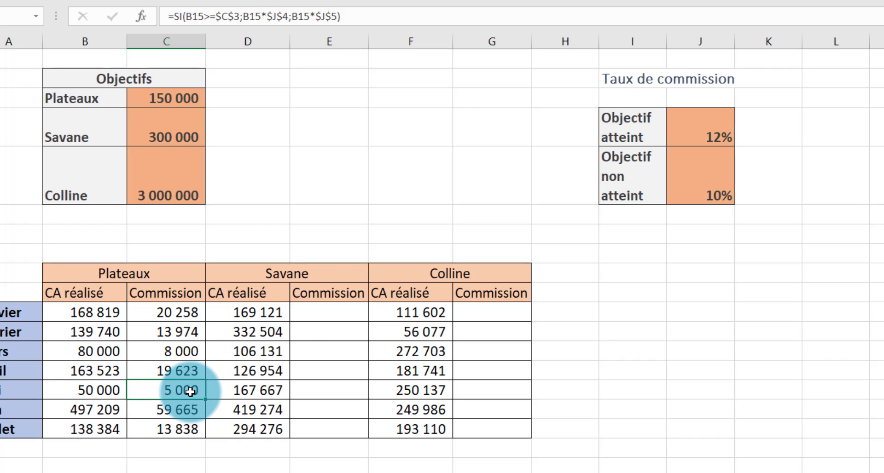
# - Start an SI formula in the Savane commission cell E11 with the logical test D11>=$C$4
pyautogui.click(341, 310)
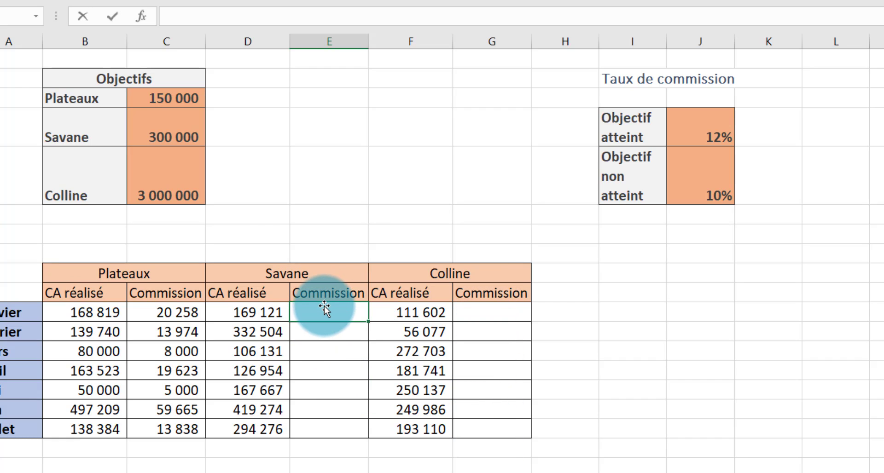
pyautogui.write('Si')
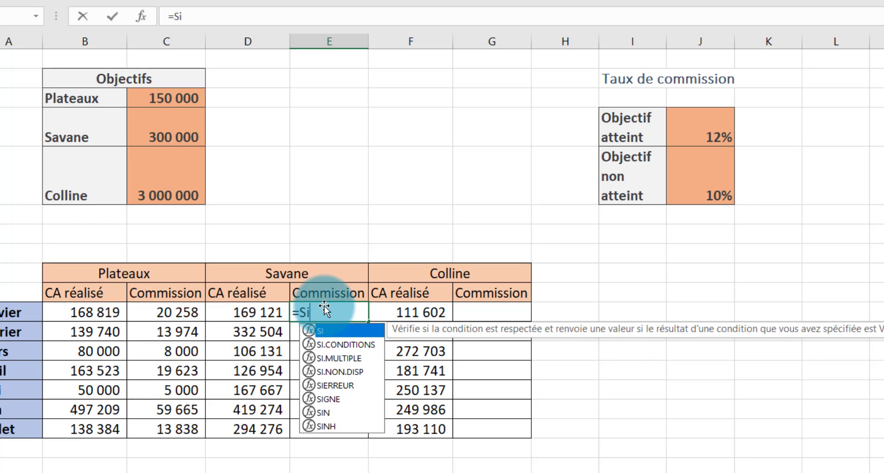
pyautogui.doubleClick(328, 332)
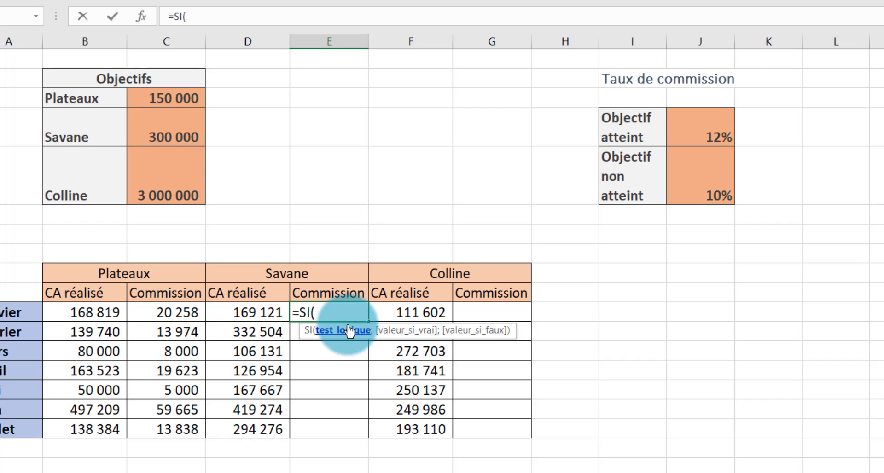
pyautogui.click(260, 312)
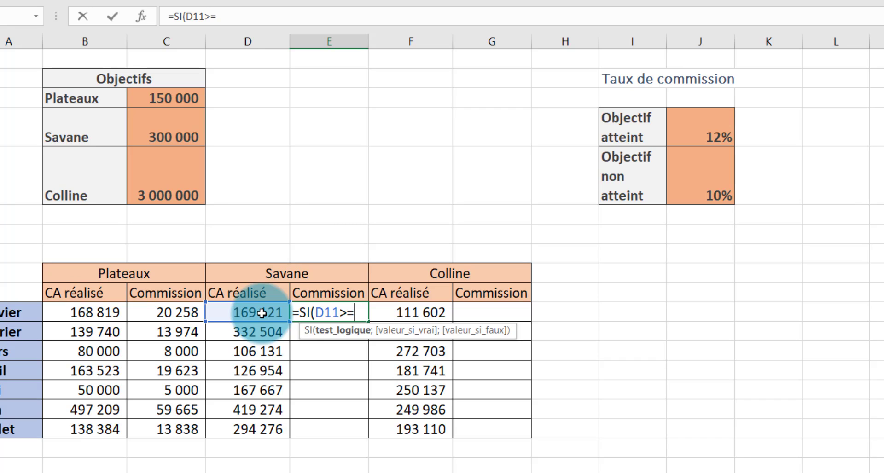
pyautogui.click(171, 134)
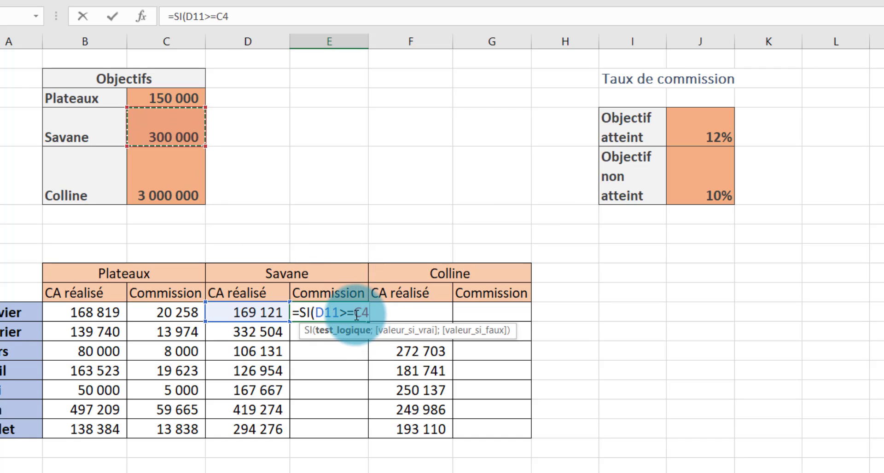
pyautogui.moveTo(357, 315); pyautogui.dragTo(370, 313)
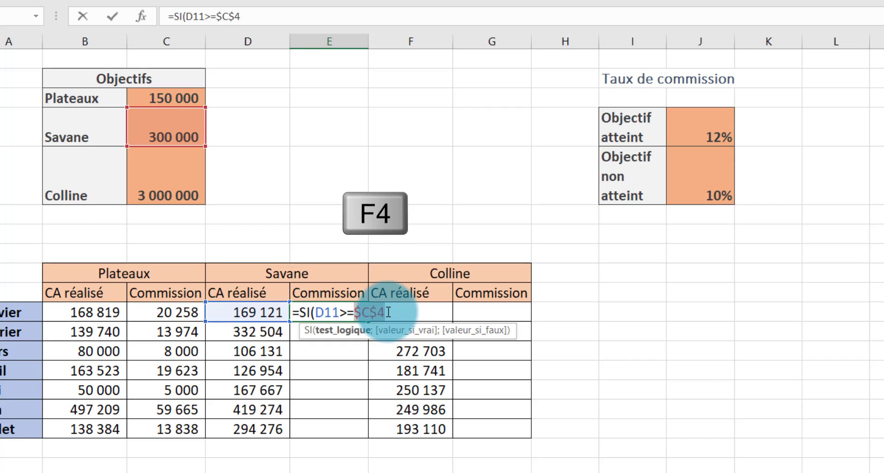
# - Add D11*$J$4 as the value-if-true argument of the SI formula in E11, with the rate reference absolute
pyautogui.write(';')
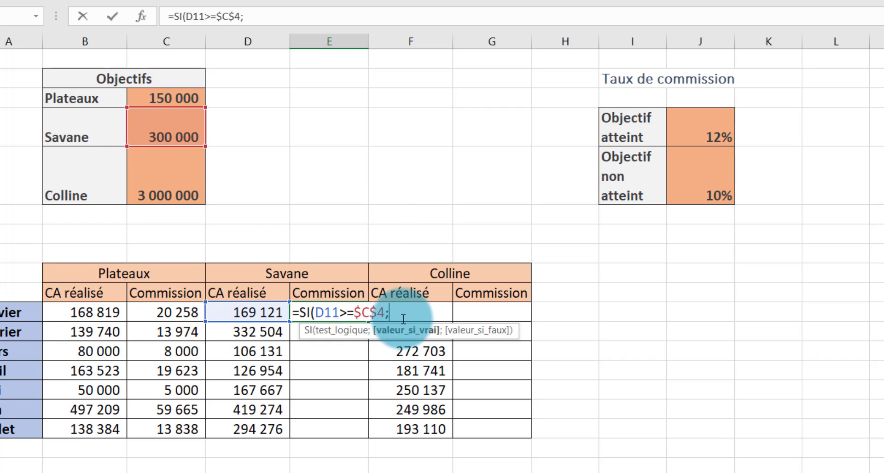
pyautogui.click(261, 316)
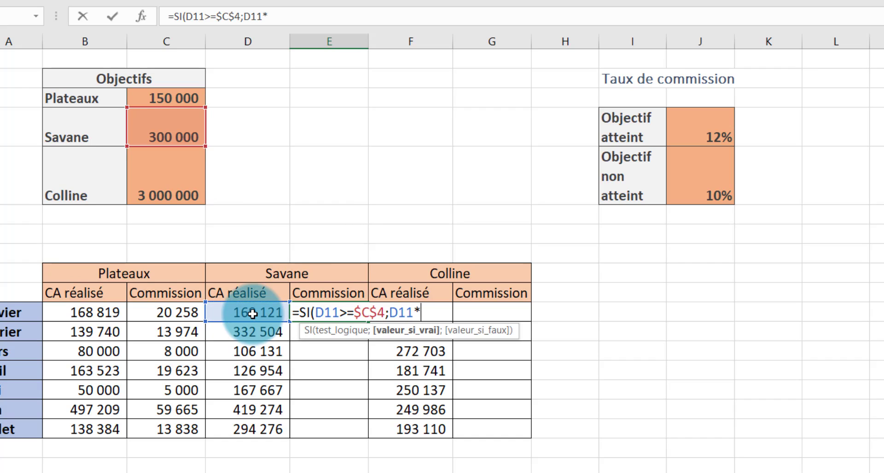
pyautogui.click(712, 123)
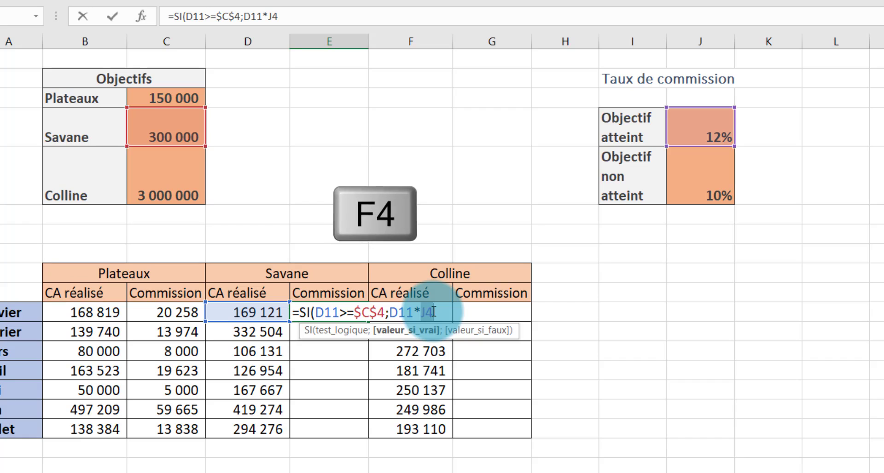
pyautogui.press('F4')
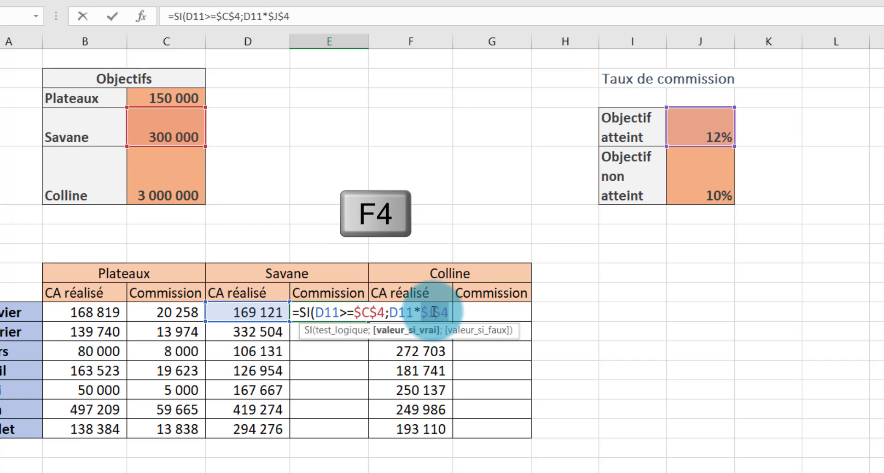
pyautogui.write(';')
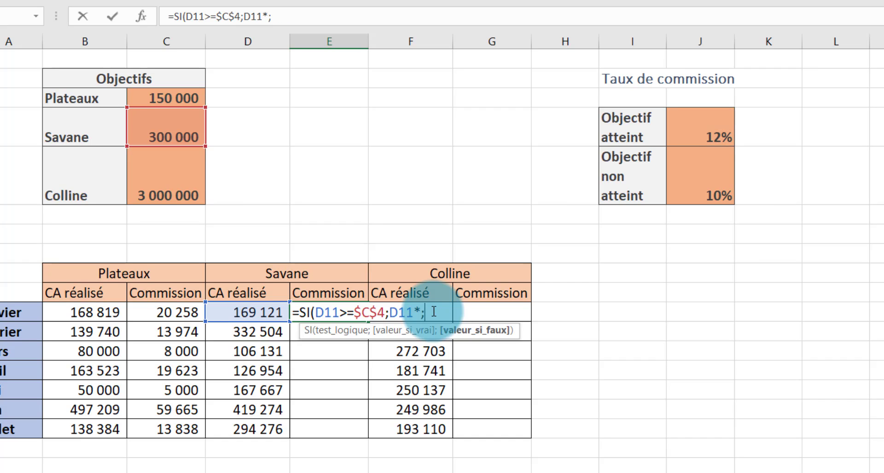
pyautogui.press('BackSpace')
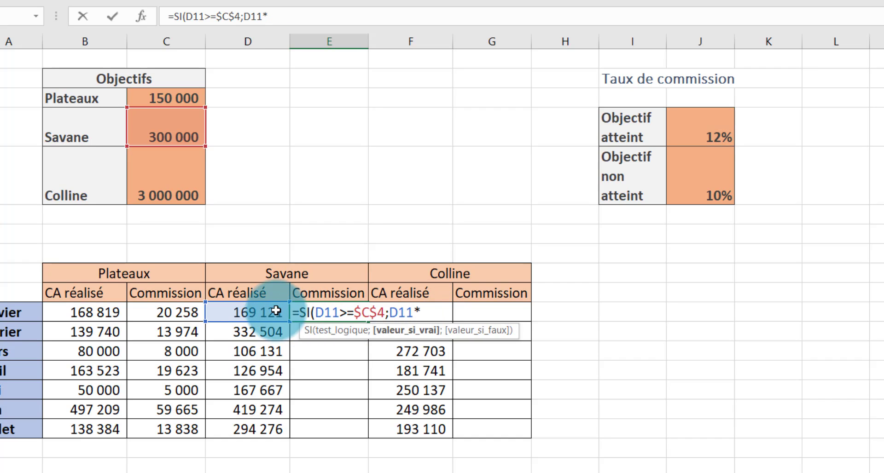
pyautogui.click(709, 129)
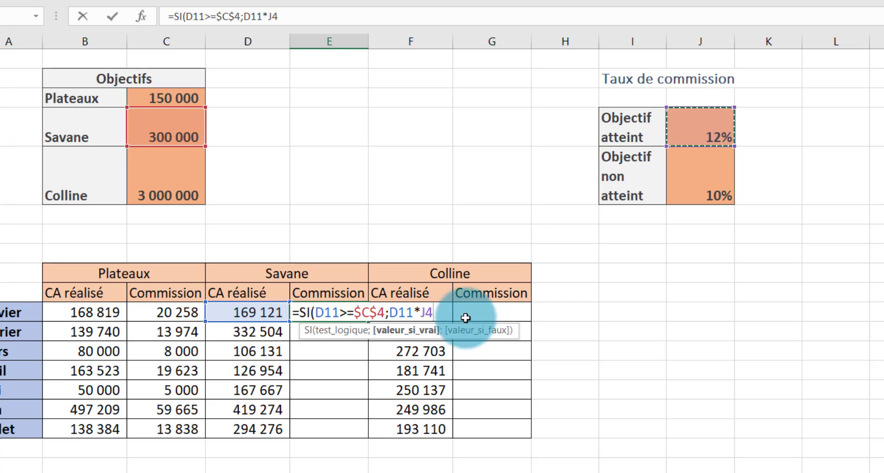
pyautogui.moveTo(422, 314); pyautogui.dragTo(440, 313)
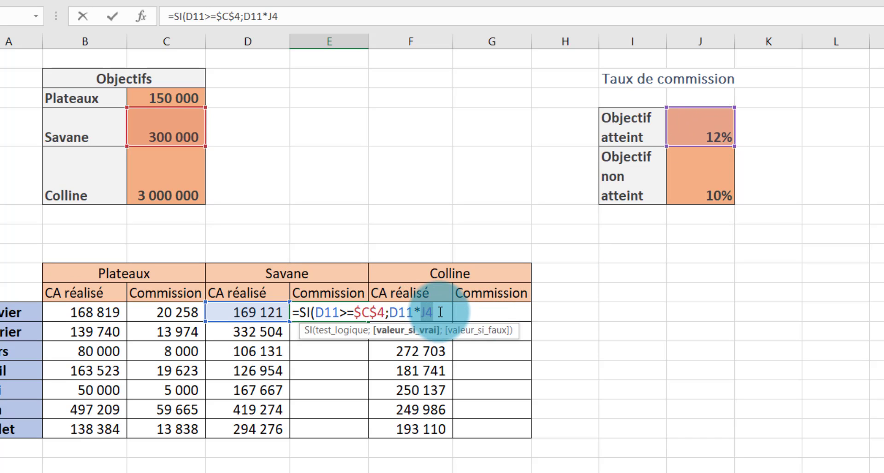
pyautogui.press('F4')
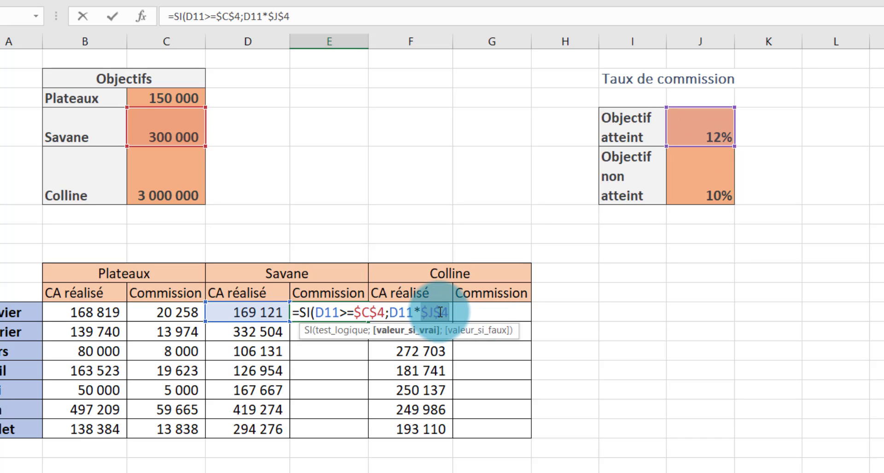
pyautogui.press('Right')
pyautogui.write(';')
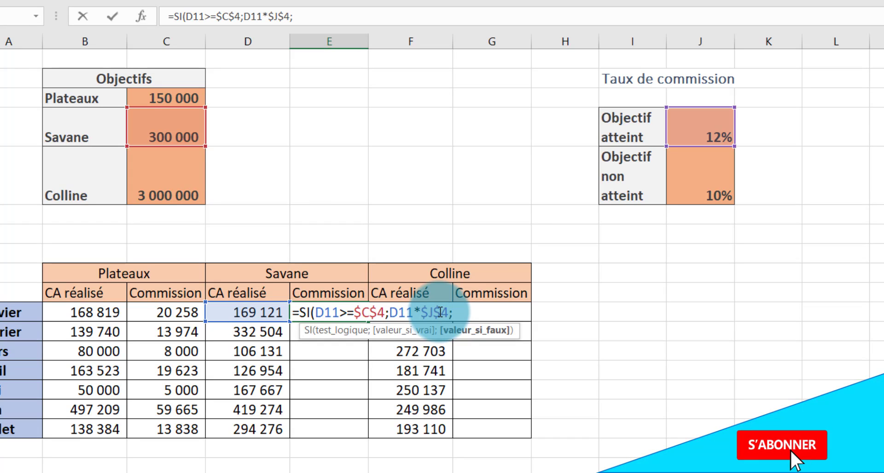
# - Complete the E11 formula with D11*$J$5 as the value-if-false argument, keeping the J5 reference absolute
pyautogui.click(251, 316)
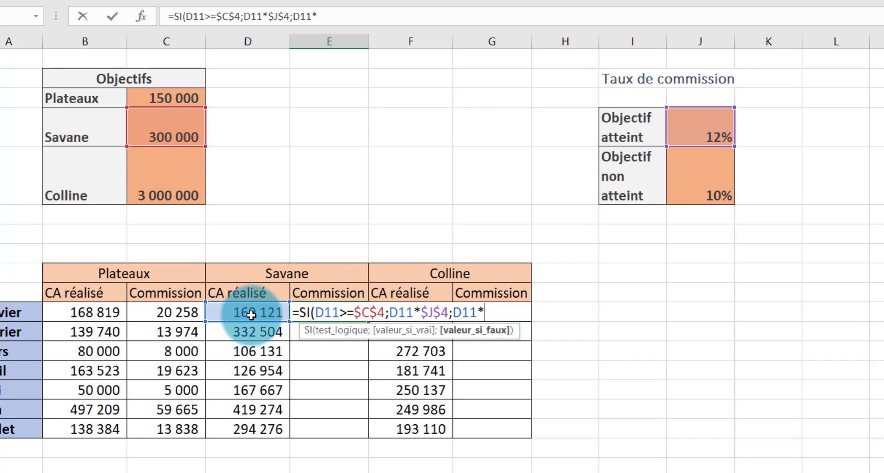
pyautogui.click(699, 180)
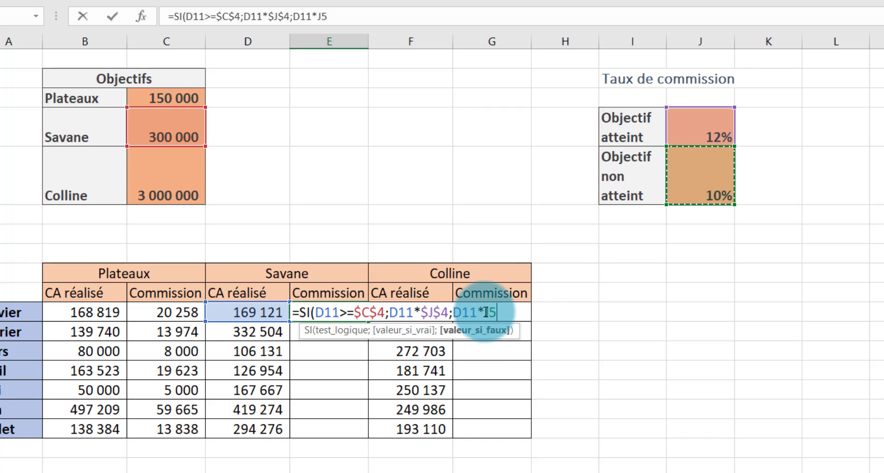
pyautogui.moveTo(486, 313); pyautogui.dragTo(497, 313)
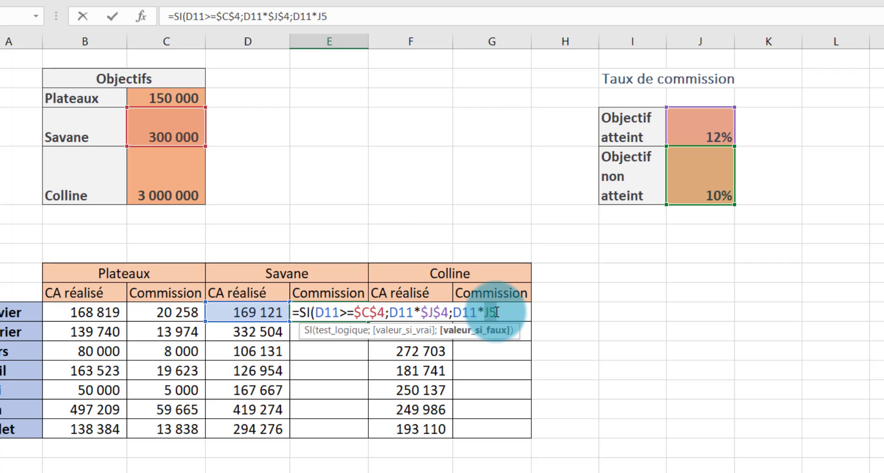
pyautogui.press('F4')
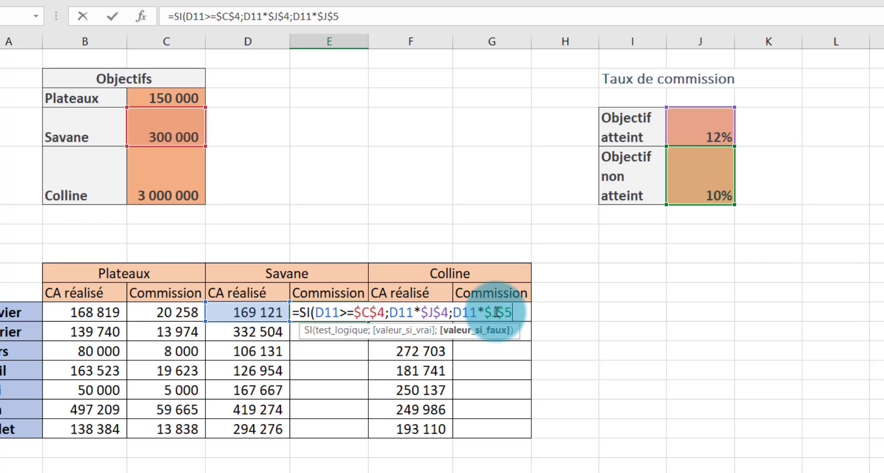
pyautogui.write(')')
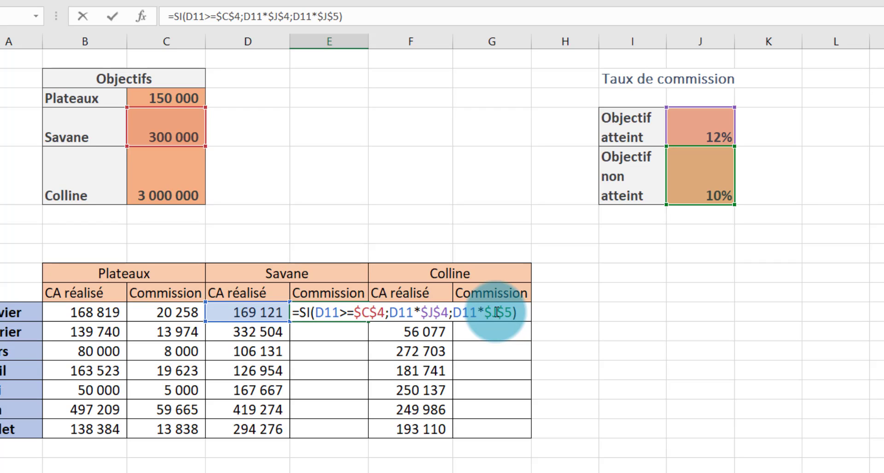
pyautogui.press('Return')
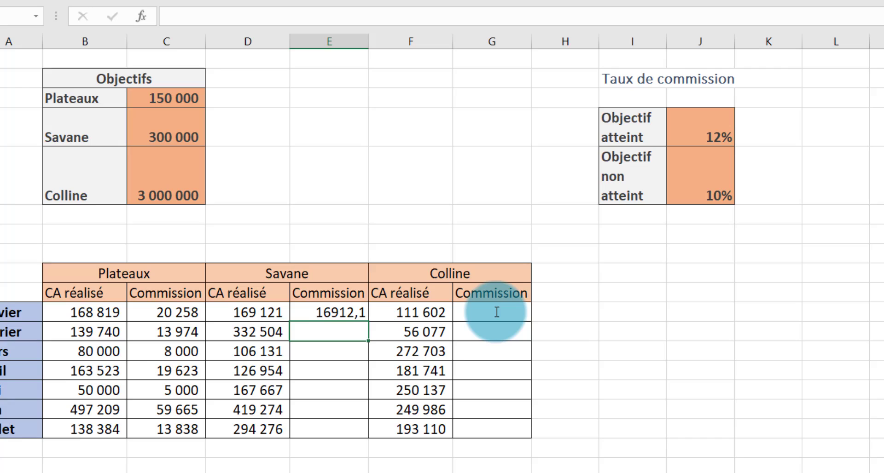
# - Copy the E11 formula down through E17 and format the Savane commissions with a thousands separator and no decimals
pyautogui.click(350, 311)
pyautogui.moveTo(369, 323); pyautogui.dragTo(370, 434)
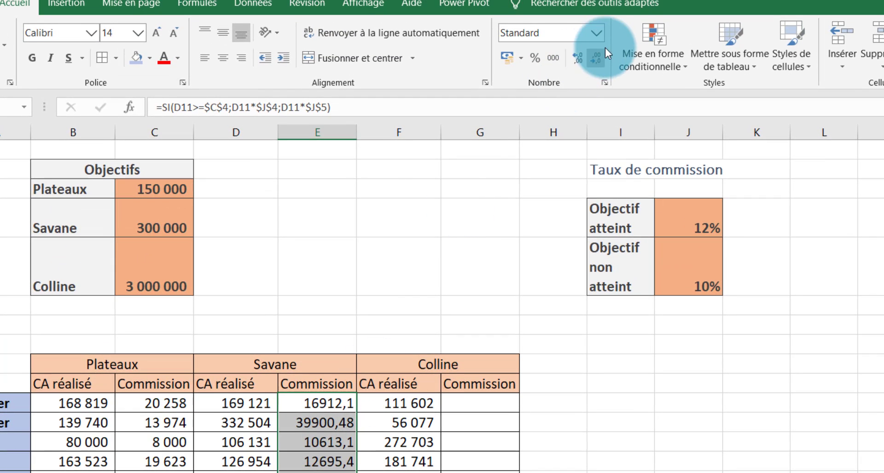
pyautogui.click(554, 57)
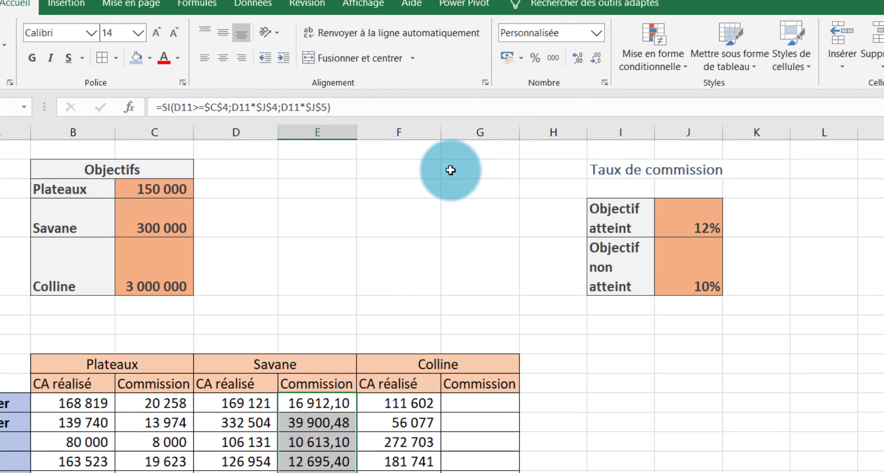
pyautogui.click(601, 61)
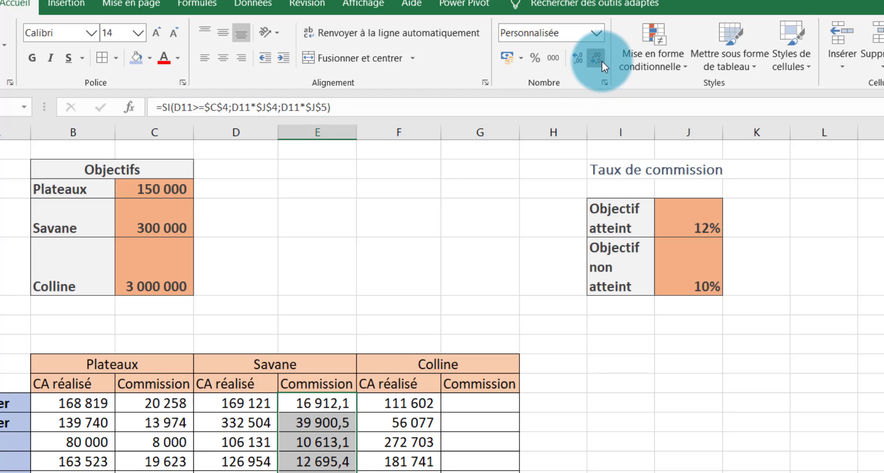
pyautogui.click(601, 62)
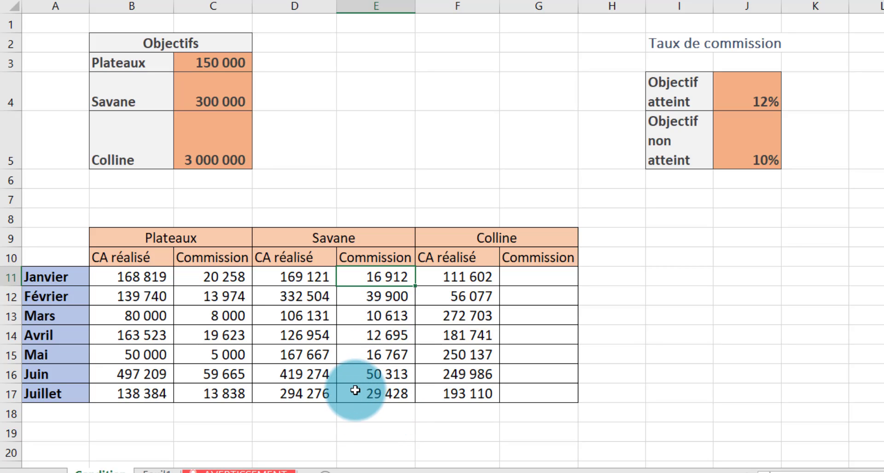
# - Check the March Savane commission in E13 against its sales figure in D13
pyautogui.click(291, 318)
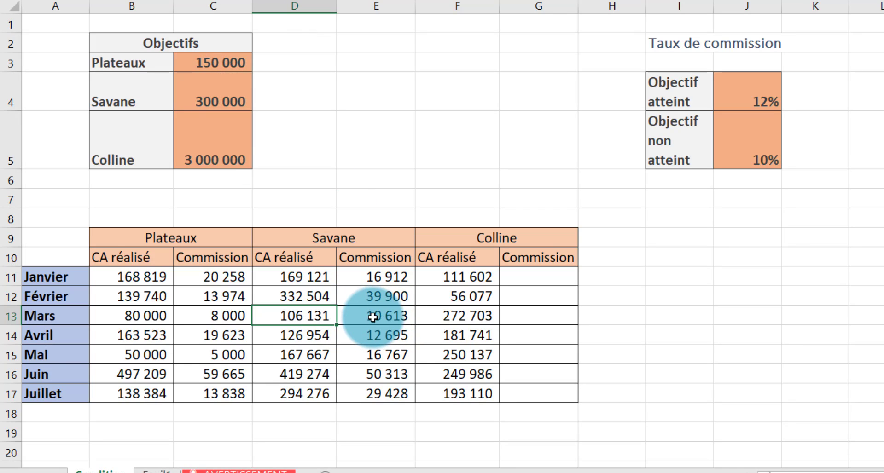
pyautogui.click(387, 316)
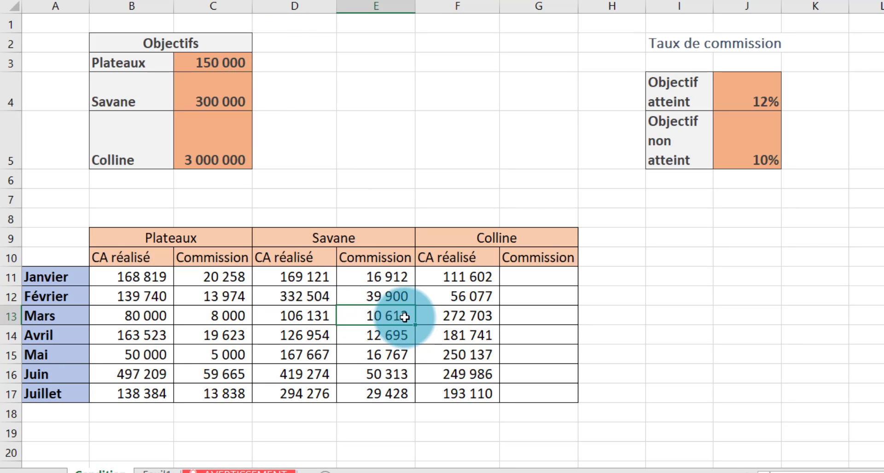
pyautogui.click(390, 415)
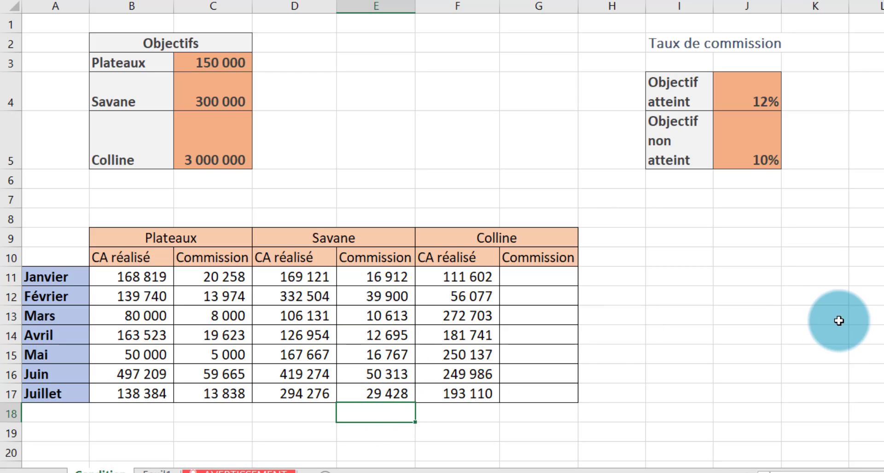
# - Enter the label Plateau CA in A19 and again in A20, below the monthly table
pyautogui.scroll(-1, 442, 234)
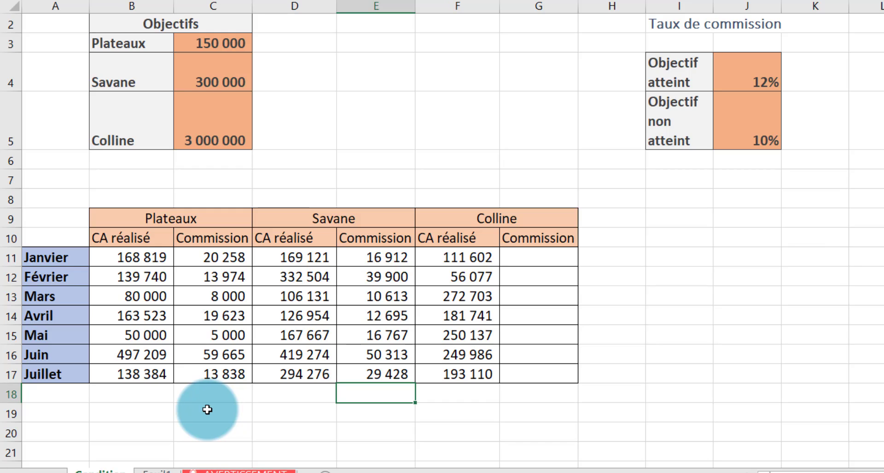
pyautogui.click(70, 417)
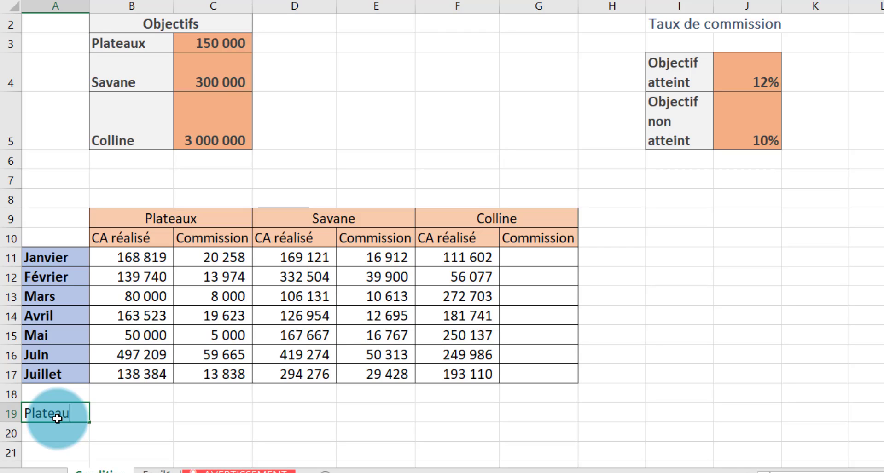
pyautogui.write('A')
pyautogui.press('Return')
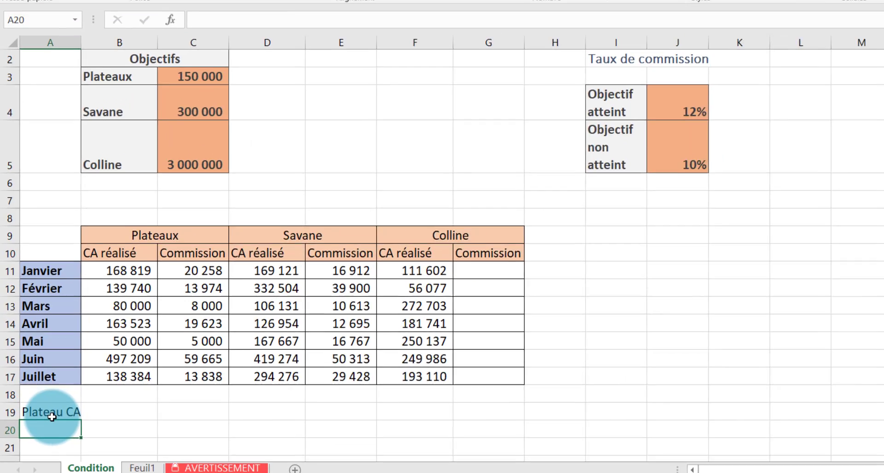
pyautogui.write('Plateau CA')
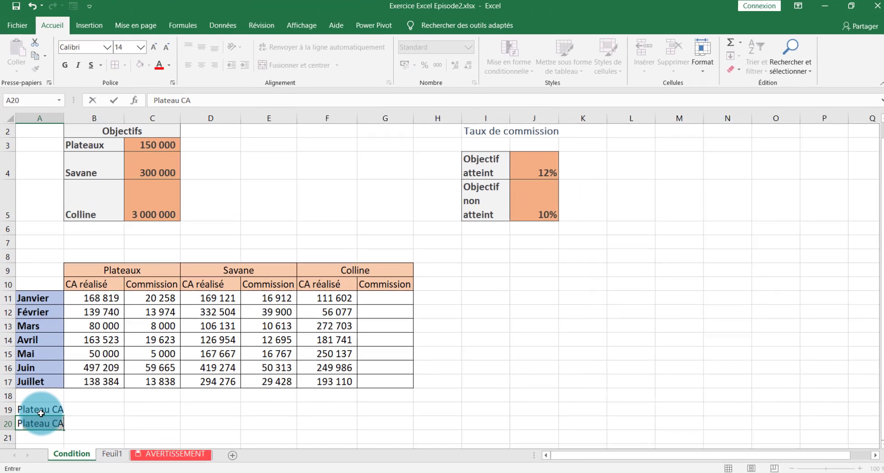
# - Correct the label in A19 to Plateaux CA
pyautogui.click(41, 413)
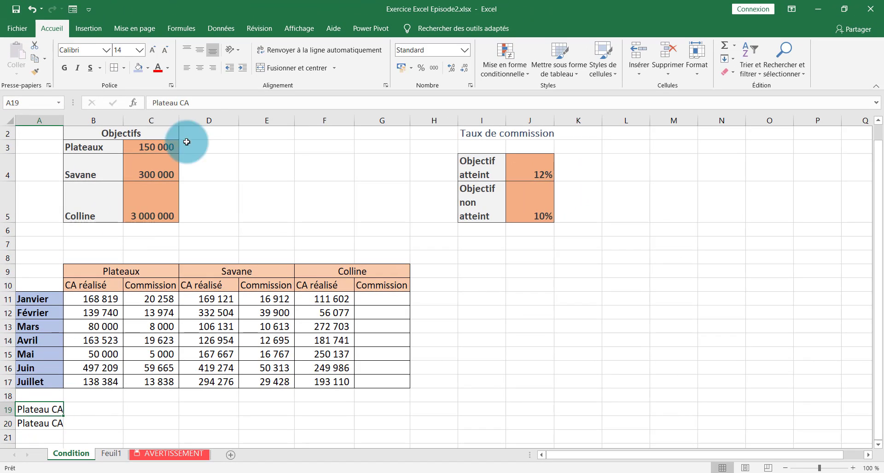
pyautogui.click(177, 103)
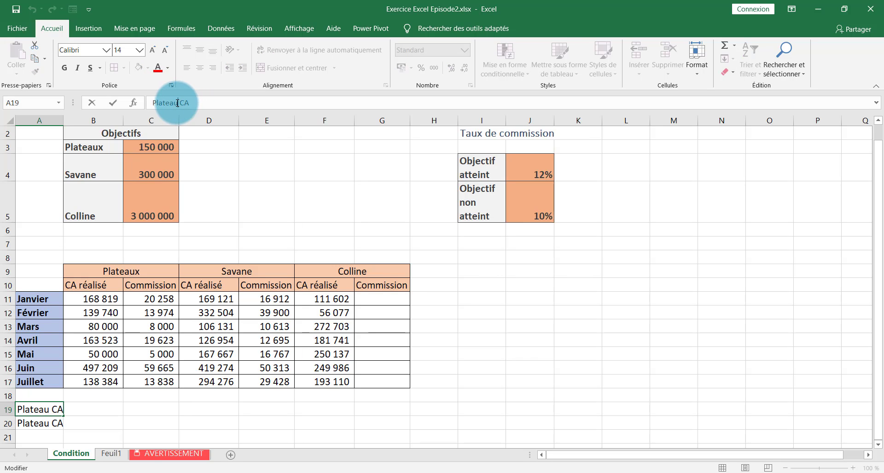
pyautogui.click(32, 436)
pyautogui.click(32, 409)
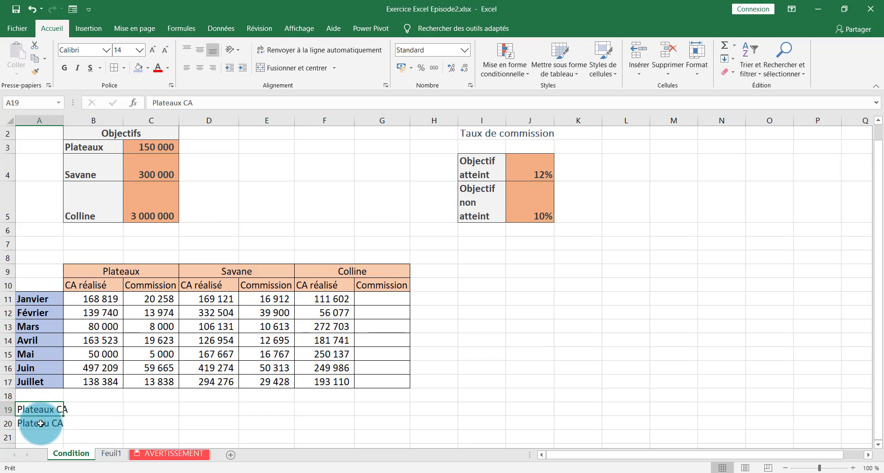
# - Change the label in A20 to Plateaux COM and autofit the width of column A
pyautogui.click(32, 423)
pyautogui.click(179, 103)
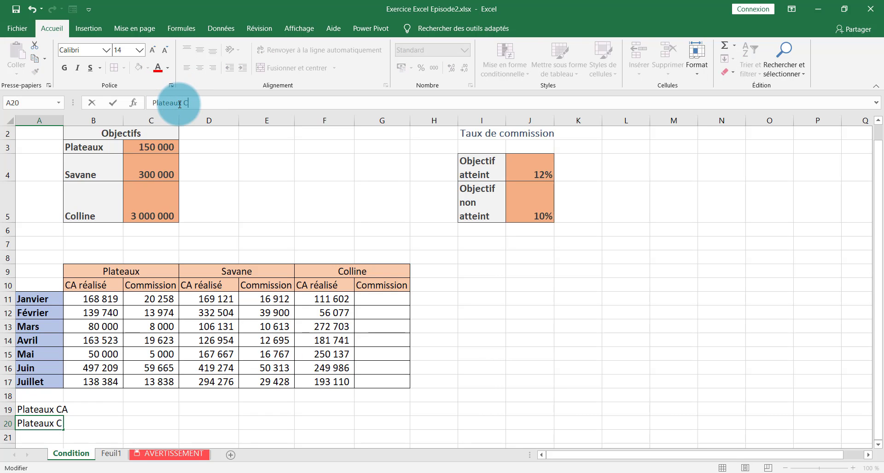
pyautogui.press('Return')
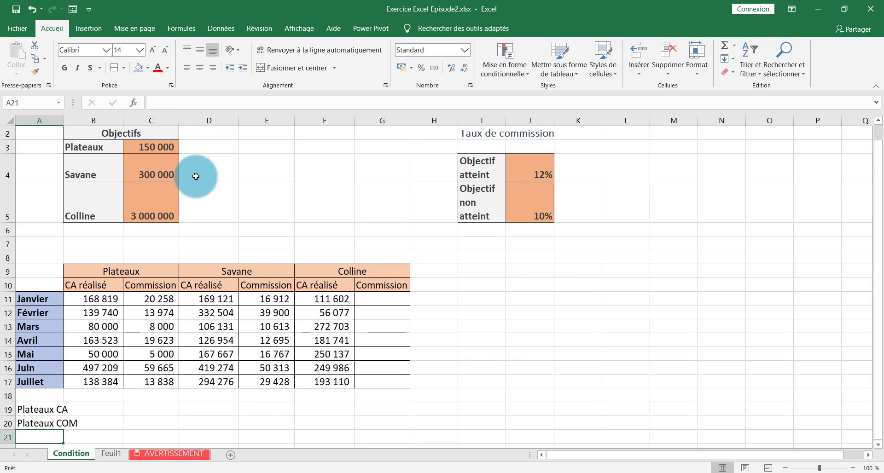
pyautogui.doubleClick(64, 121)
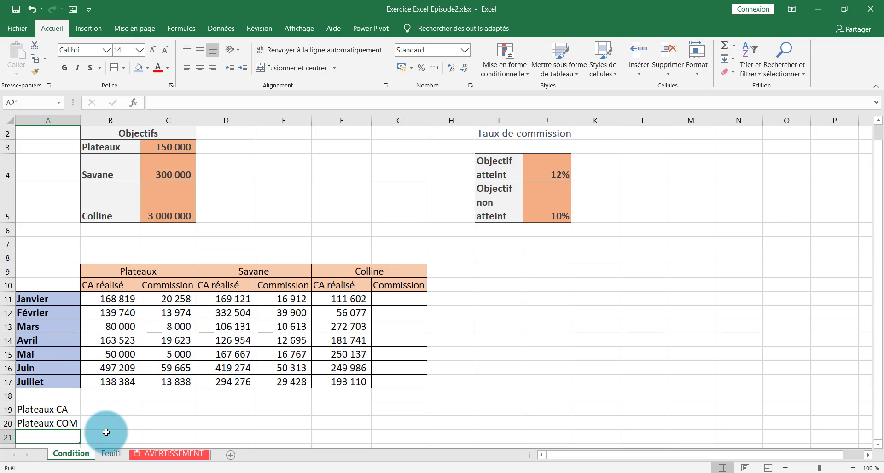
# - Total the Plateaux sales in B19 with the SOMME function over B11:B17
pyautogui.click(99, 409)
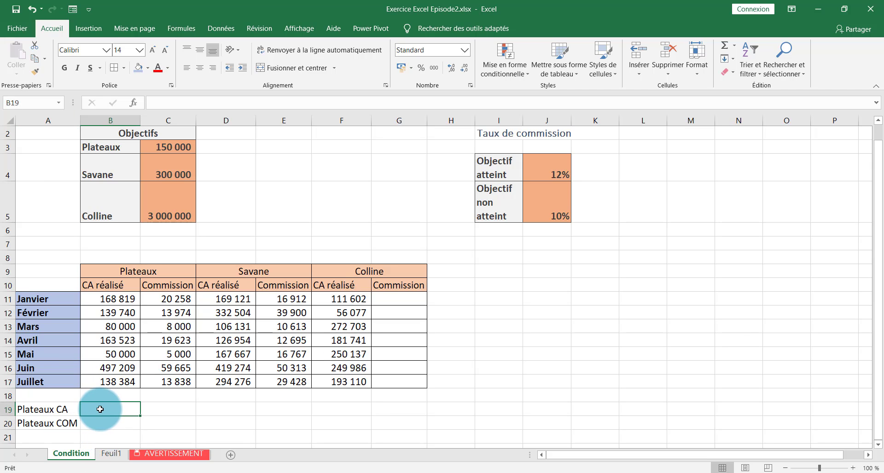
pyautogui.write('=S')
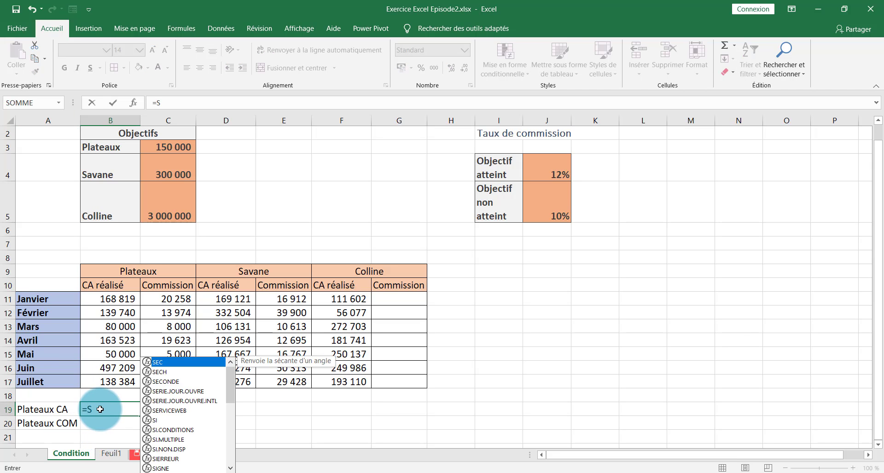
pyautogui.write('omm')
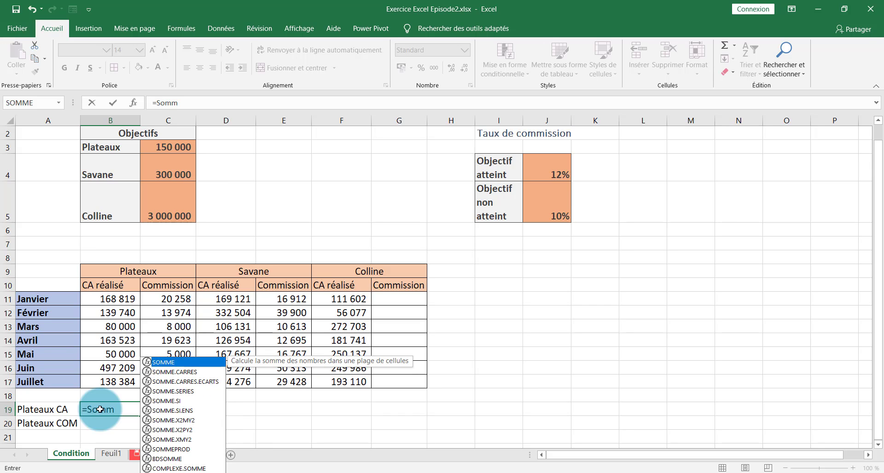
pyautogui.doubleClick(174, 364)
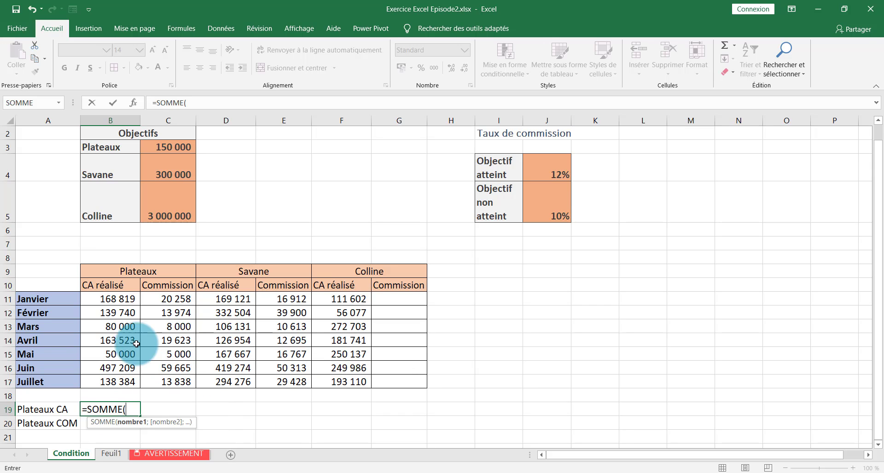
pyautogui.moveTo(116, 300); pyautogui.dragTo(122, 383)
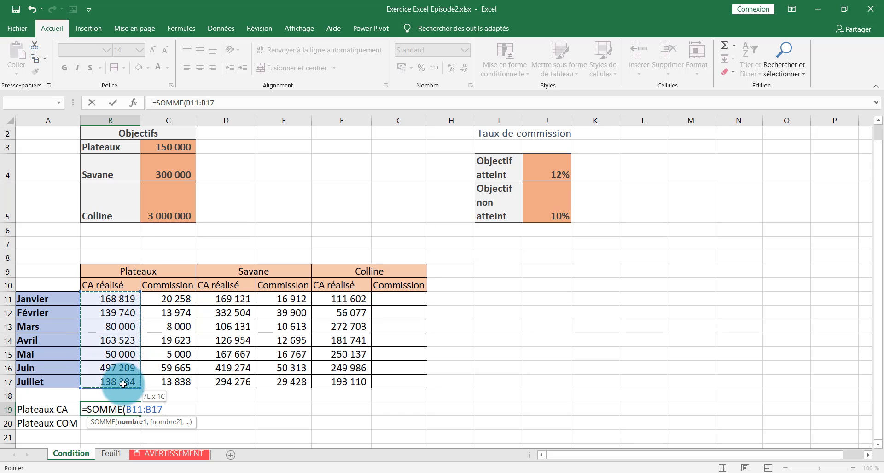
pyautogui.write(')')
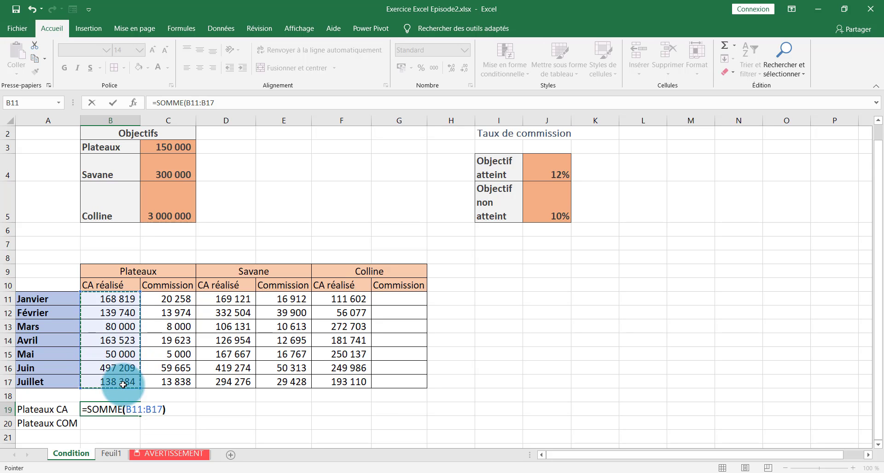
pyautogui.press('Return')
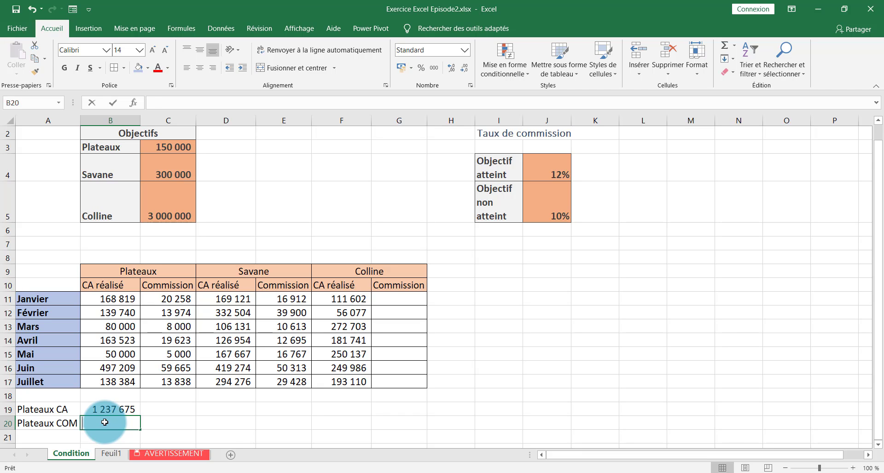
# - Total the Plateaux commissions in B20 with the SOMME function over C11:C17
pyautogui.write('=Somm')
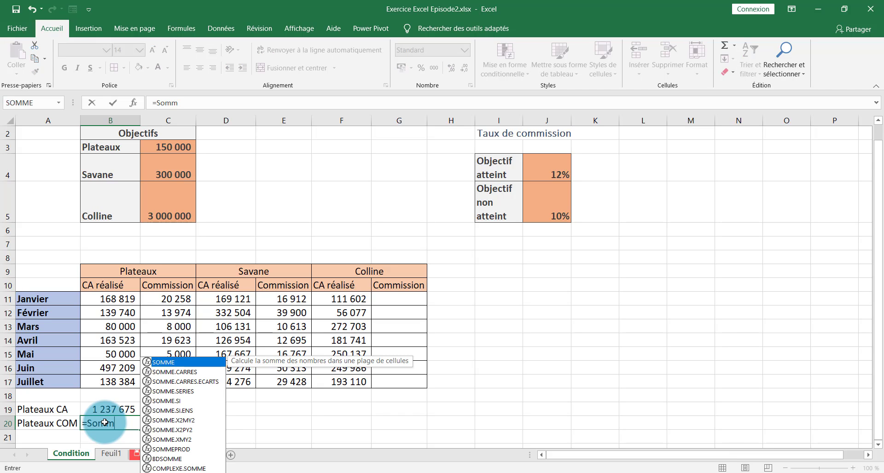
pyautogui.doubleClick(172, 362)
pyautogui.moveTo(178, 298); pyautogui.dragTo(185, 379)
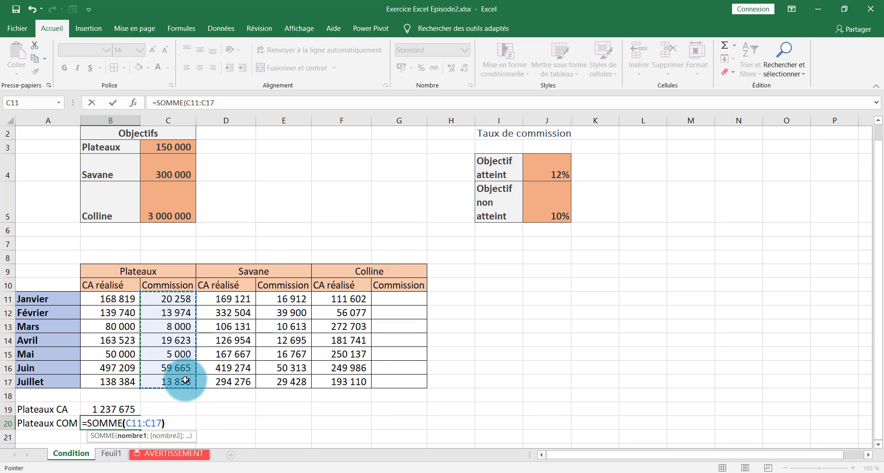
pyautogui.write(')')
pyautogui.press('Return')
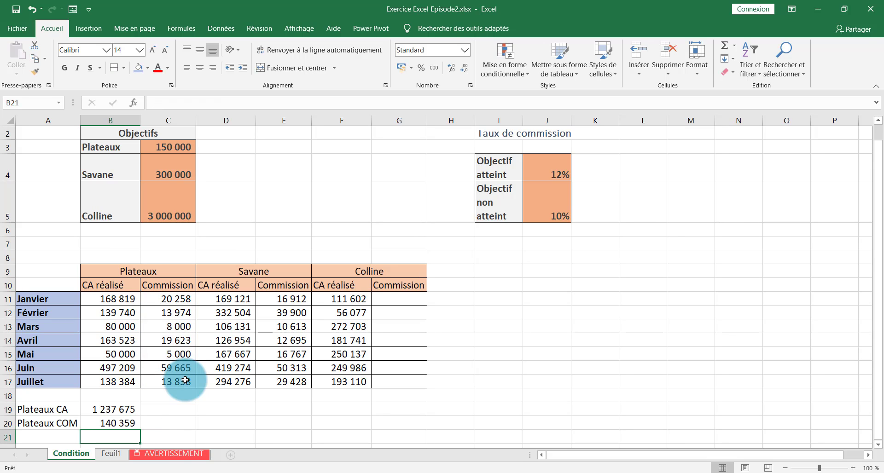
# - Apply the 40 % - Accent1 cell style to the Plateaux labels in A19:A20
pyautogui.click(69, 418)
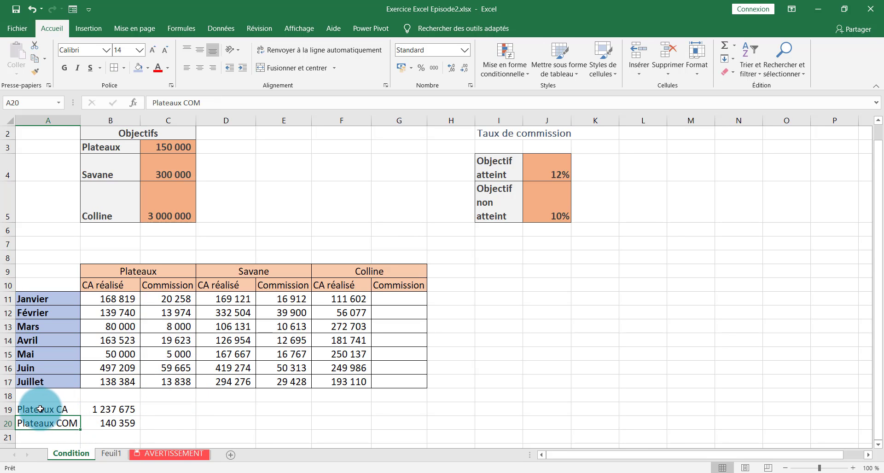
pyautogui.moveTo(28, 410); pyautogui.dragTo(68, 424)
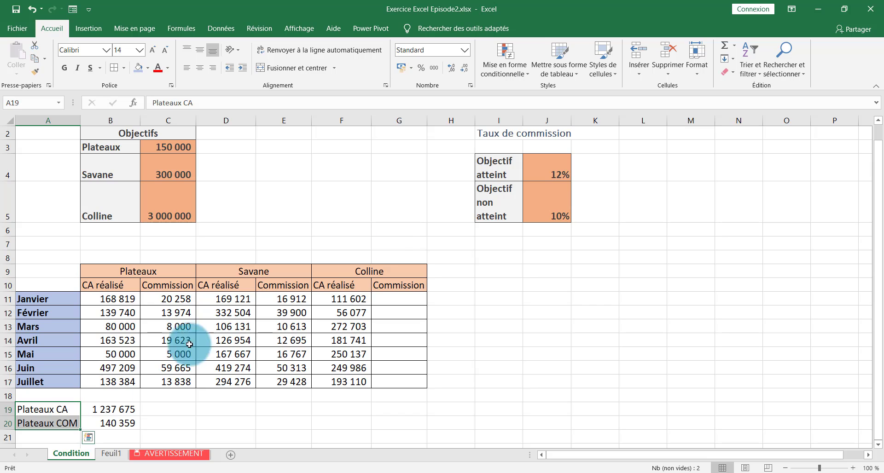
pyautogui.click(612, 68)
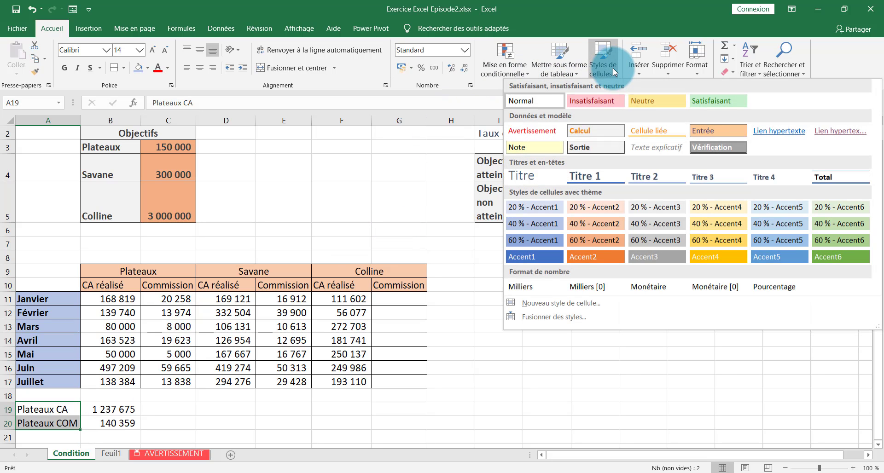
pyautogui.click(534, 226)
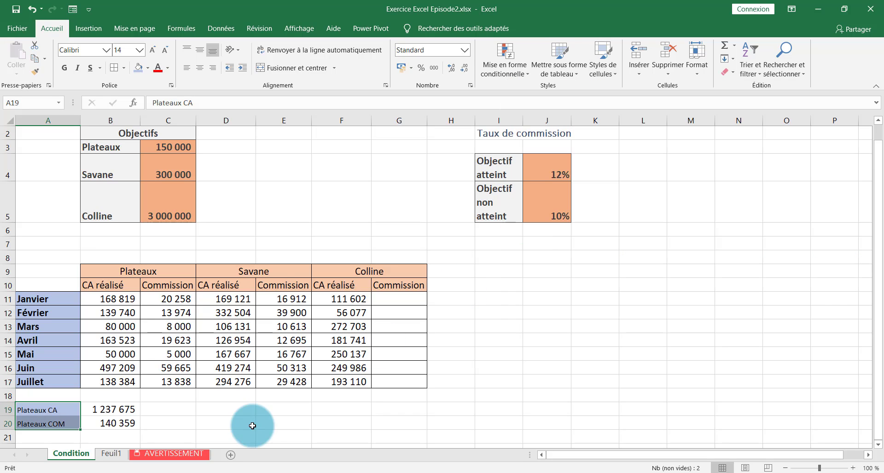
pyautogui.click(177, 406)
# - Fill the Plateaux totals in B19:B20 with the lightest gold theme colour
pyautogui.moveTo(126, 411); pyautogui.dragTo(117, 423)
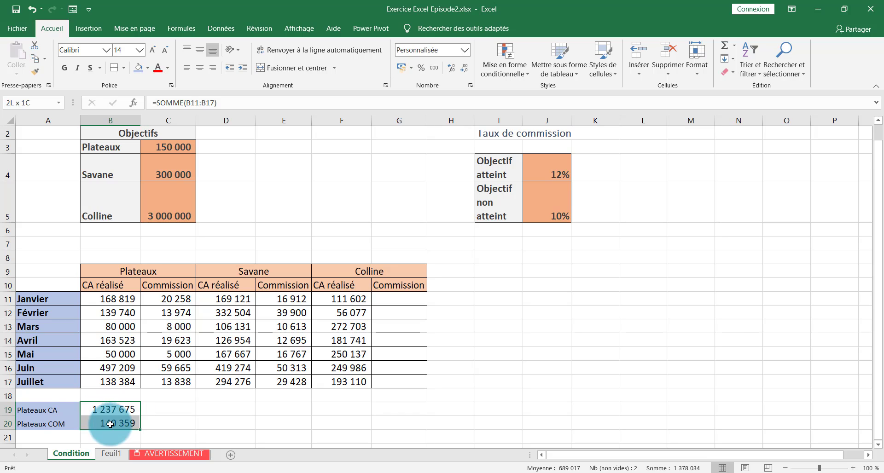
pyautogui.click(148, 68)
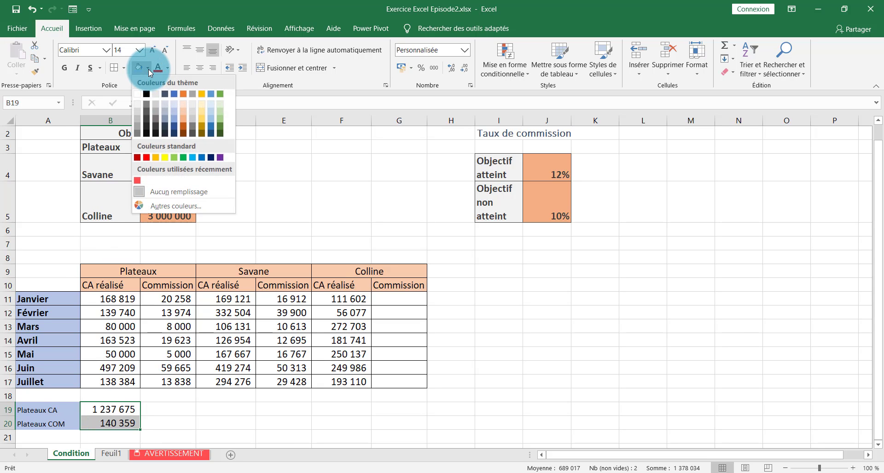
pyautogui.click(203, 104)
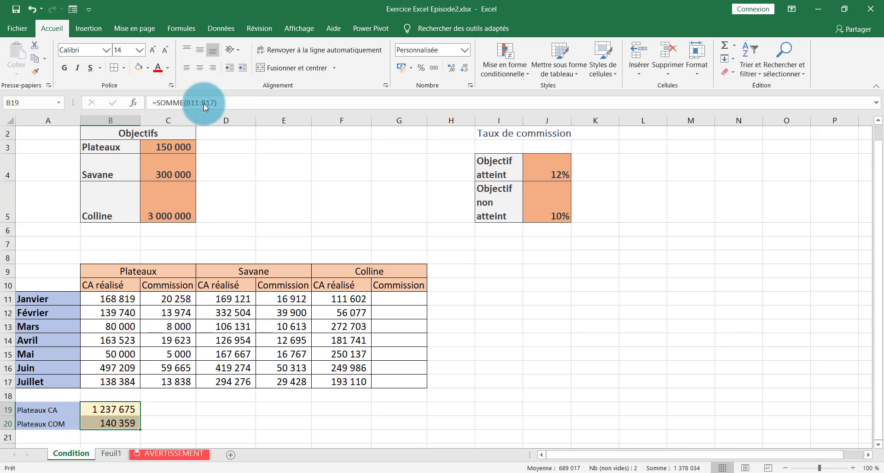
pyautogui.click(183, 399)
pyautogui.click(118, 410)
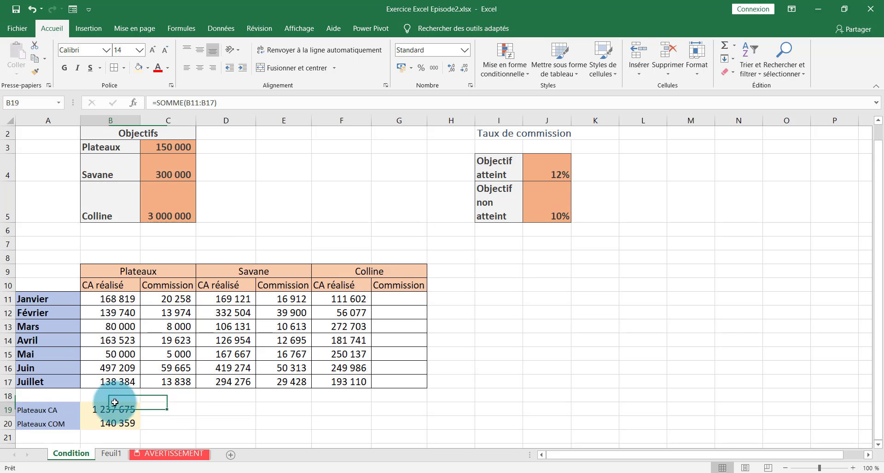
# - Enter the labels Savane CA in D19 and Savane COM in D20, below the Savane columns
pyautogui.click(53, 404)
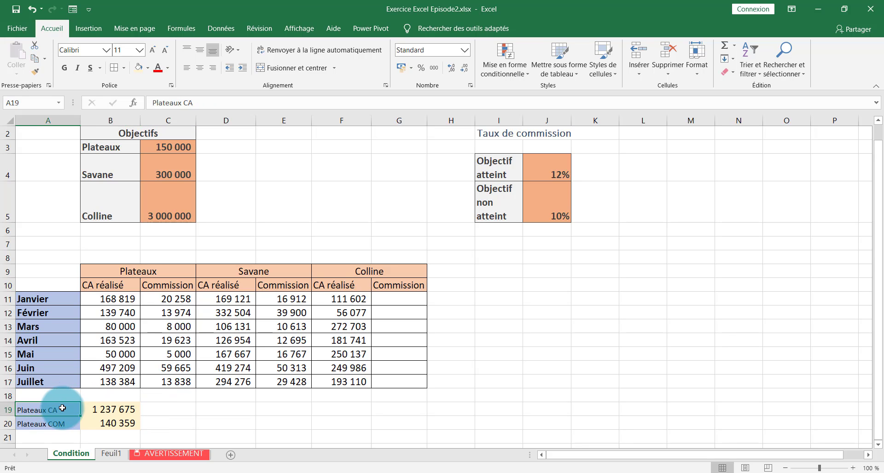
pyautogui.click(878, 445)
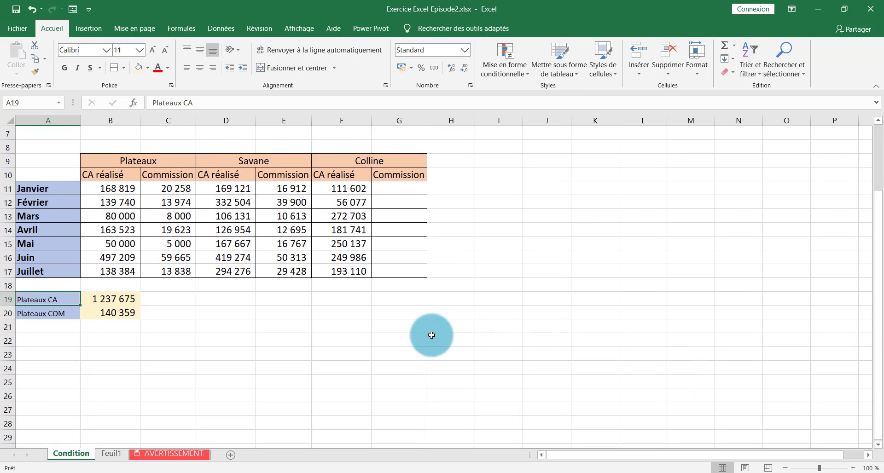
pyautogui.moveTo(39, 302); pyautogui.dragTo(46, 308)
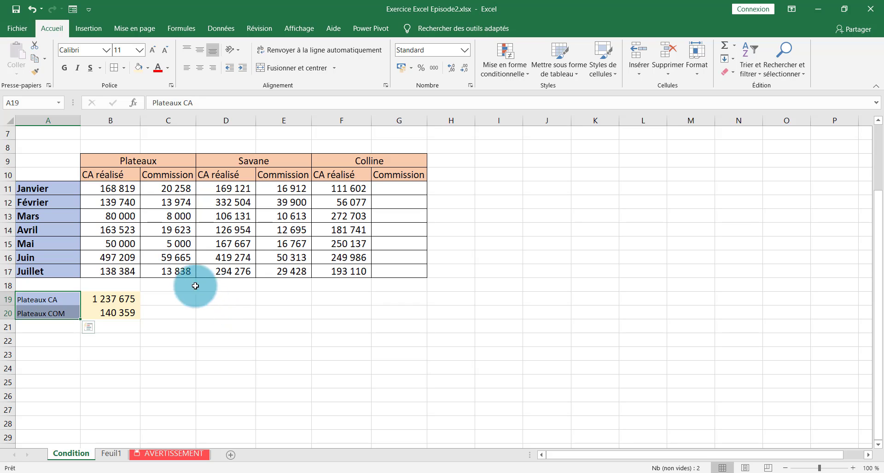
pyautogui.click(219, 296)
pyautogui.write('Savane CA')
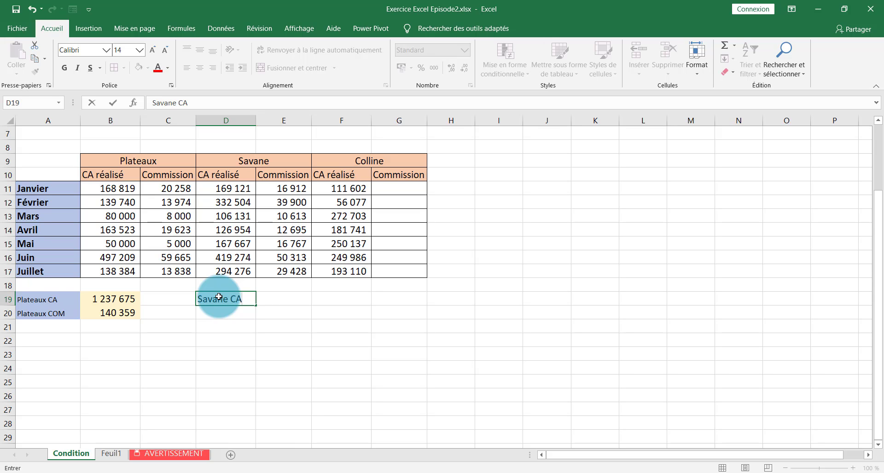
pyautogui.press('Return')
pyautogui.write('Savane C')
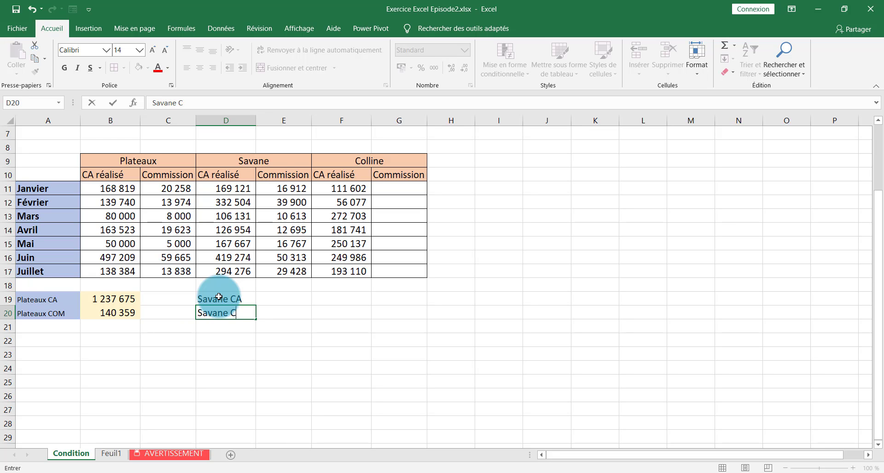
pyautogui.write('OM')
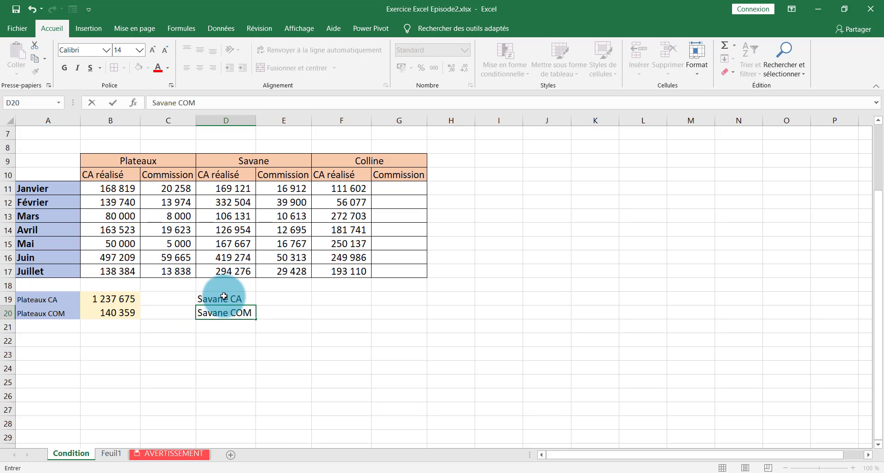
# - Total the Savane sales in E19 with the SOMME function over D11:D17
pyautogui.click(278, 294)
pyautogui.write('=')
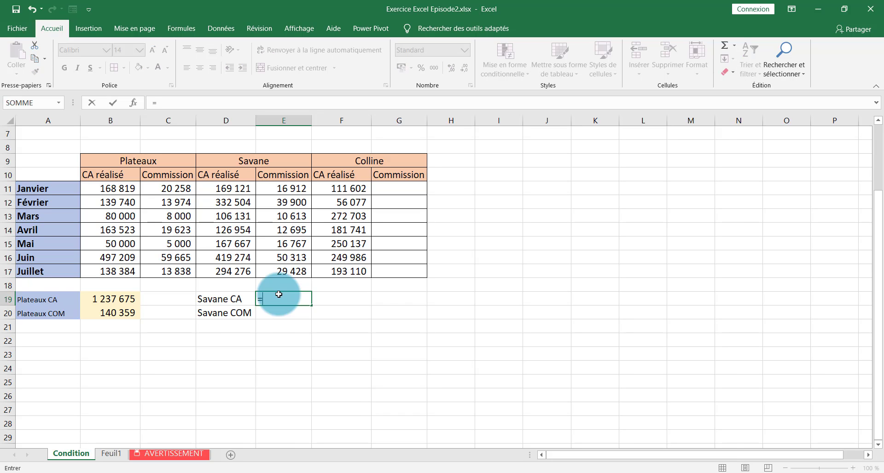
pyautogui.write('Somm')
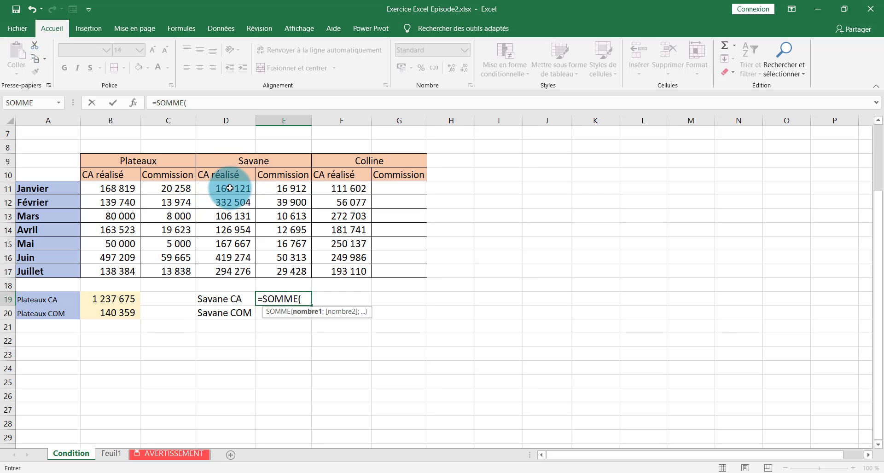
pyautogui.moveTo(230, 189); pyautogui.dragTo(236, 272)
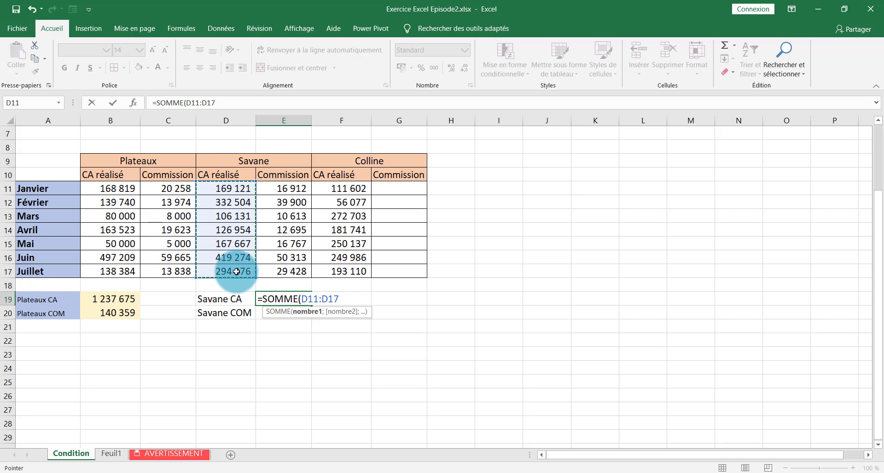
pyautogui.write(')')
pyautogui.press('Return')
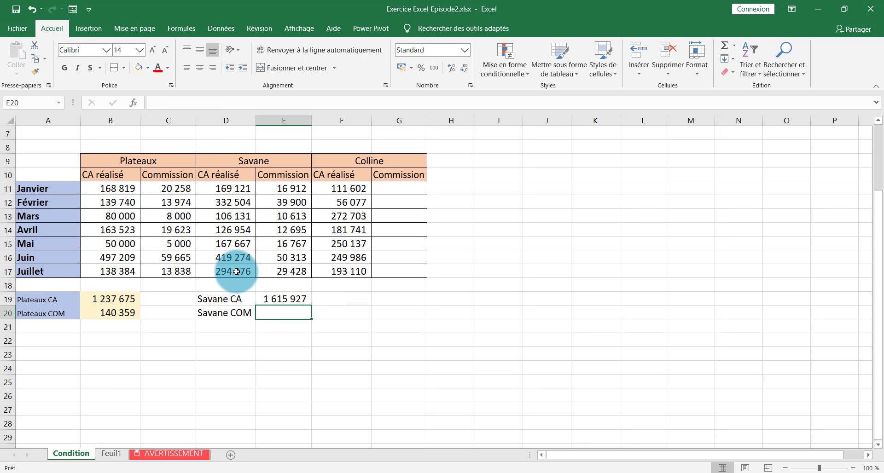
# - Total the Savane commissions in E20 with the SOMME function over E11:E17
pyautogui.write('=Somme')
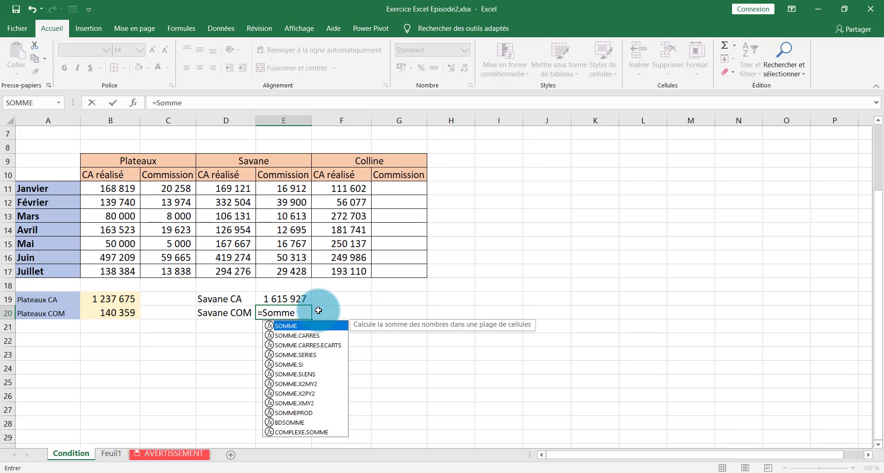
pyautogui.doubleClick(295, 326)
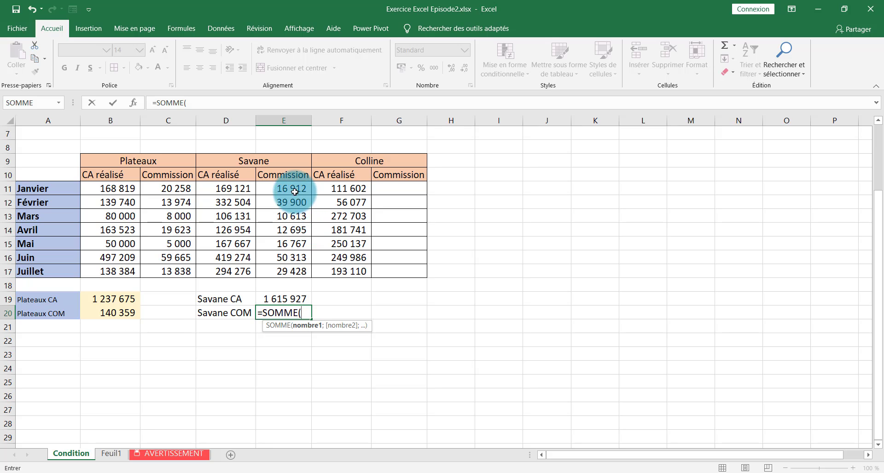
pyautogui.moveTo(295, 192); pyautogui.dragTo(296, 273)
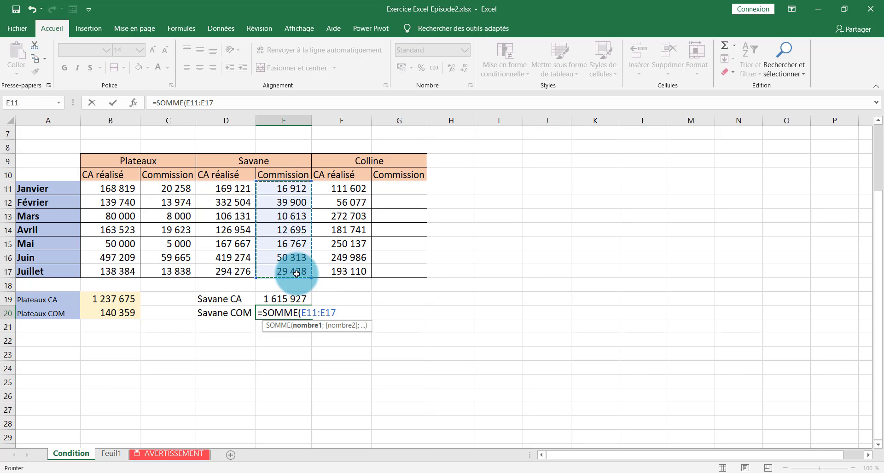
pyautogui.write(')')
pyautogui.press('Return')
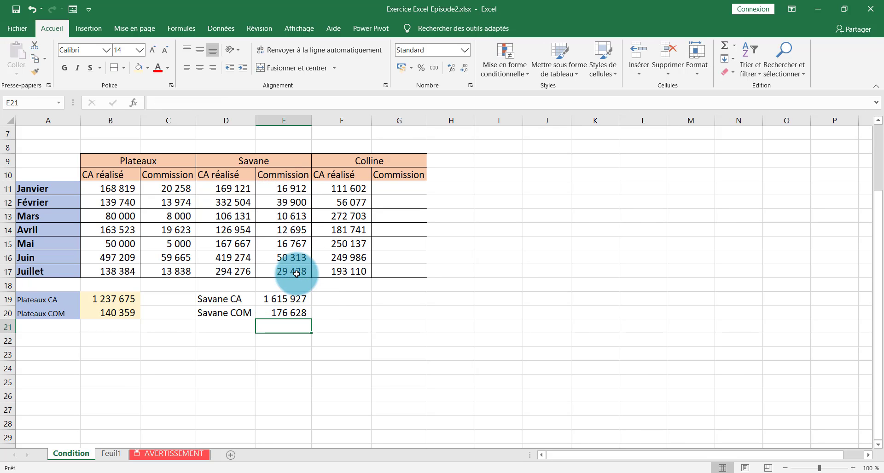
pyautogui.click(296, 313)
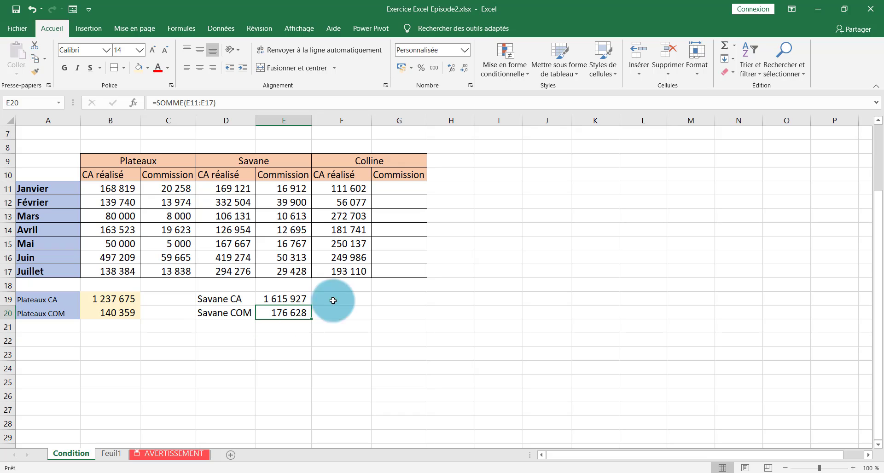
pyautogui.click(363, 162)
pyautogui.moveTo(349, 160)
pyautogui.mouseDown()
pyautogui.moveTo(389, 278)
pyautogui.moveTo(389, 270)
pyautogui.mouseUp()
pyautogui.click(375, 298)
pyautogui.scroll(2, 323, 341)
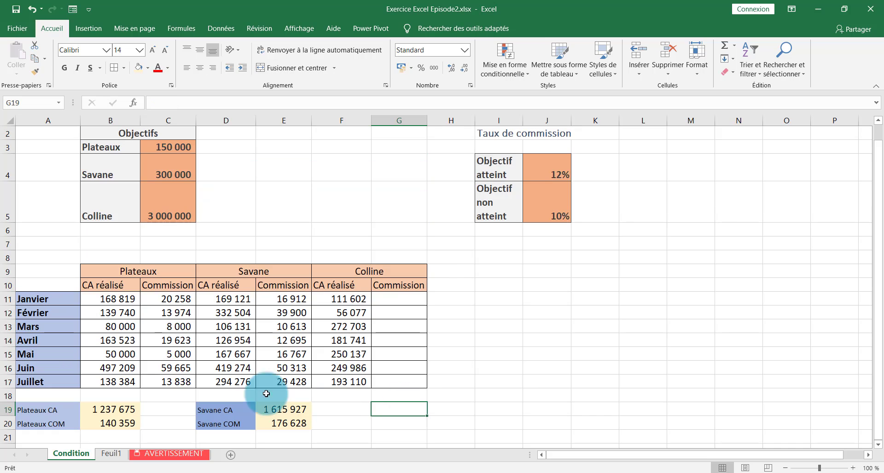
pyautogui.click(41, 411)
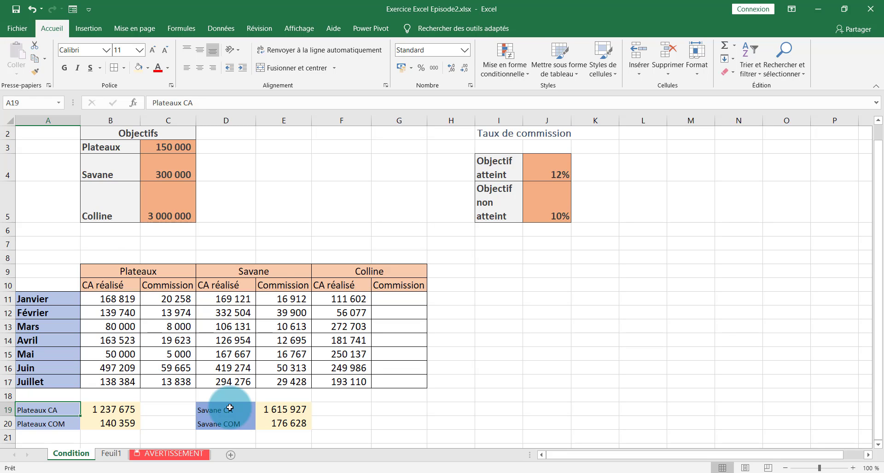
pyautogui.click(166, 229)
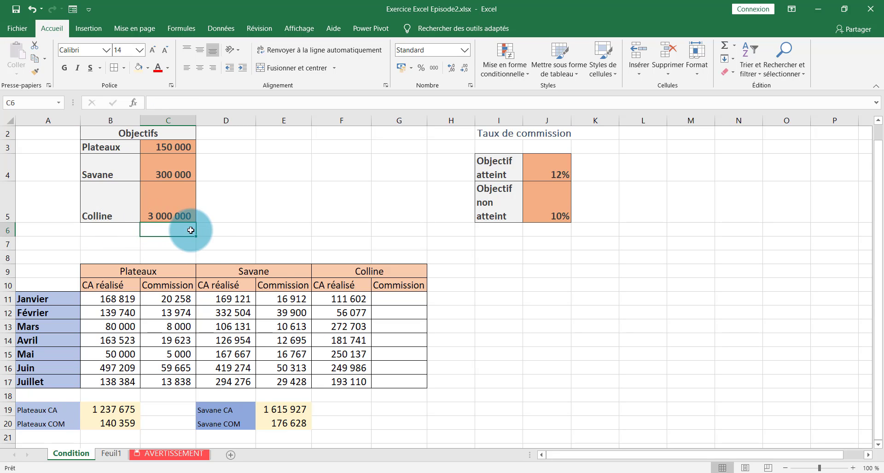